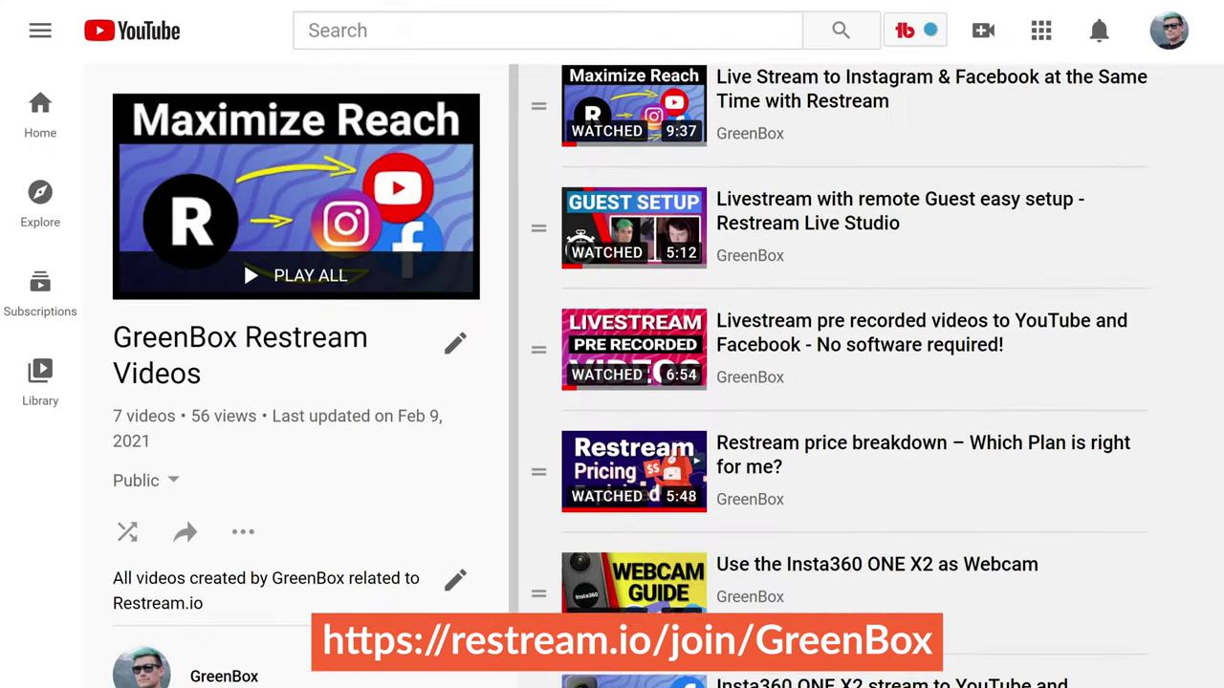
# Open Minecraft 1.16.5 and Spotify's Your Top Songs 2020 playlist from the taskbar beside VoiceMeeter.
pyautogui.scroll(-3, 838, 376)
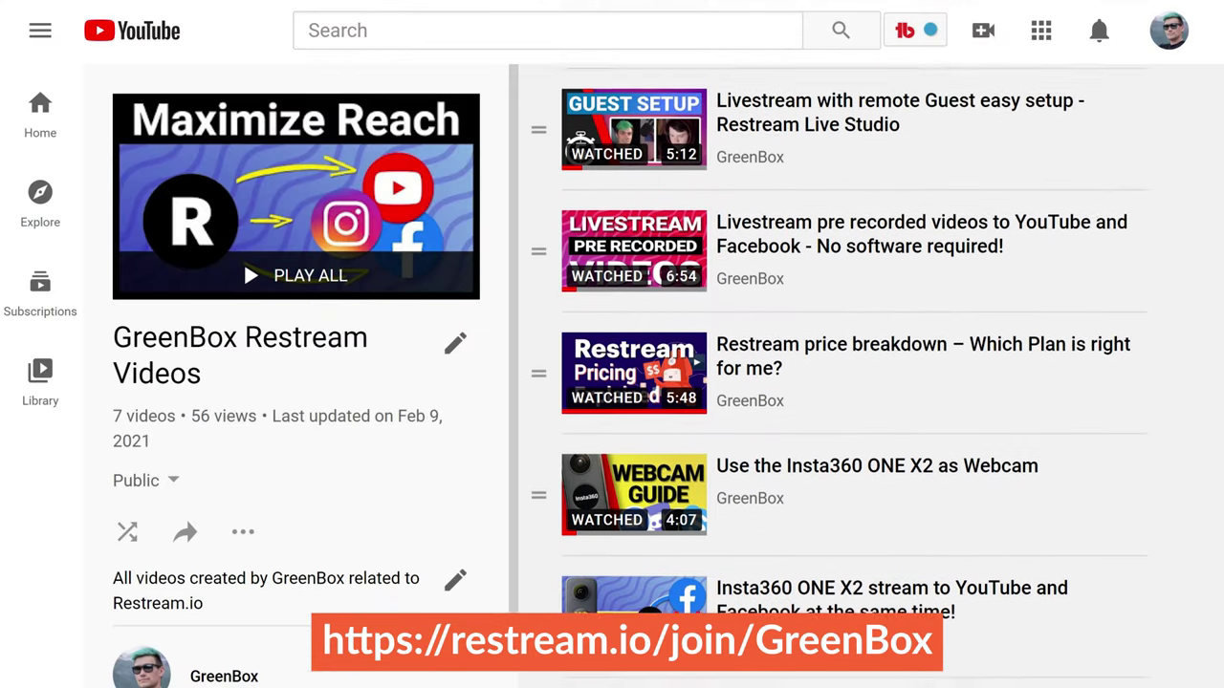
pyautogui.scroll(-2, 839, 376)
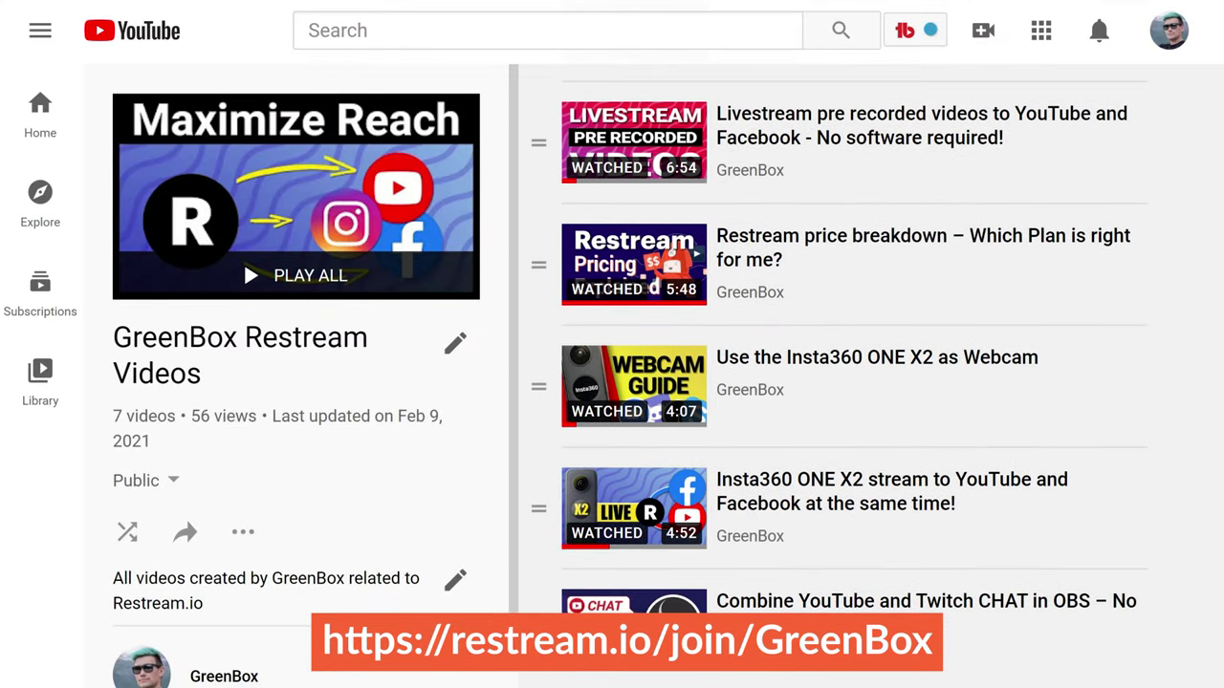
pyautogui.scroll(2, 838, 376)
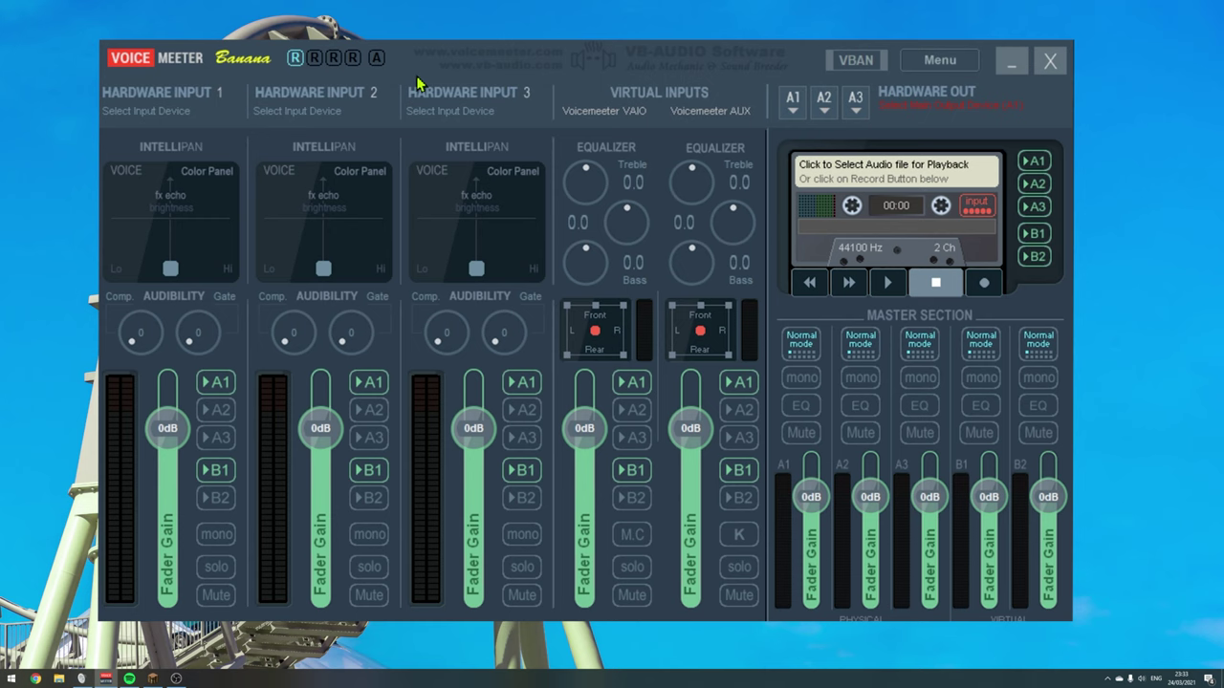
pyautogui.click(153, 679)
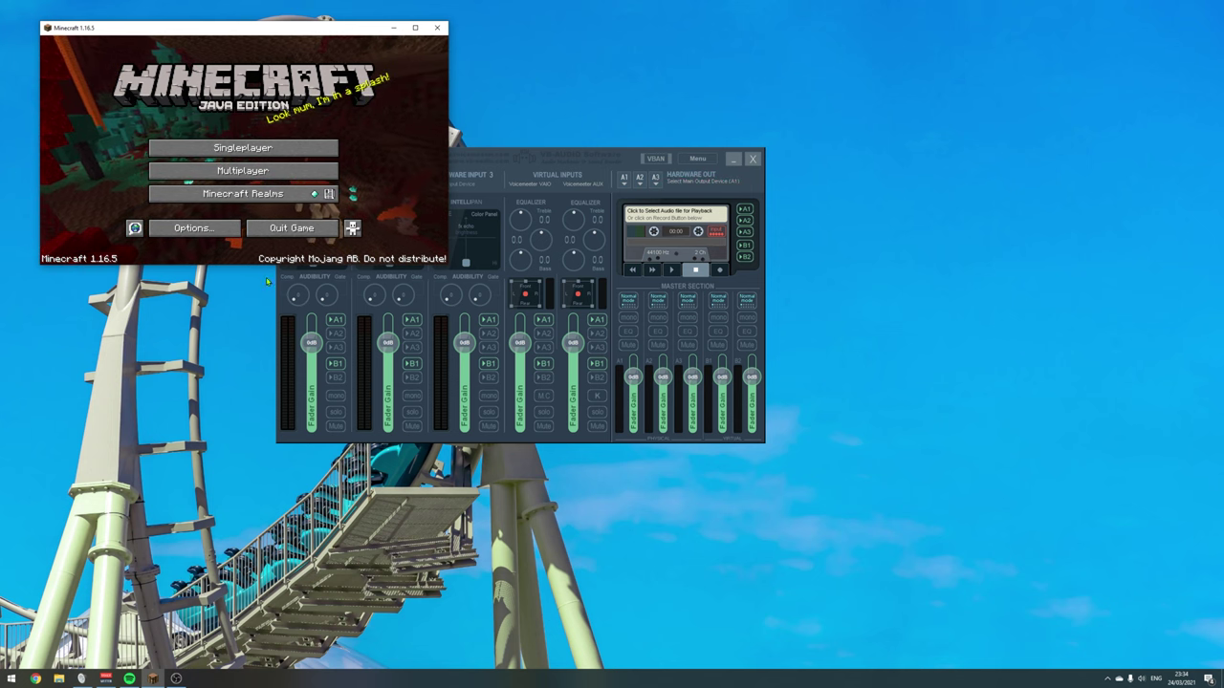
pyautogui.click(129, 678)
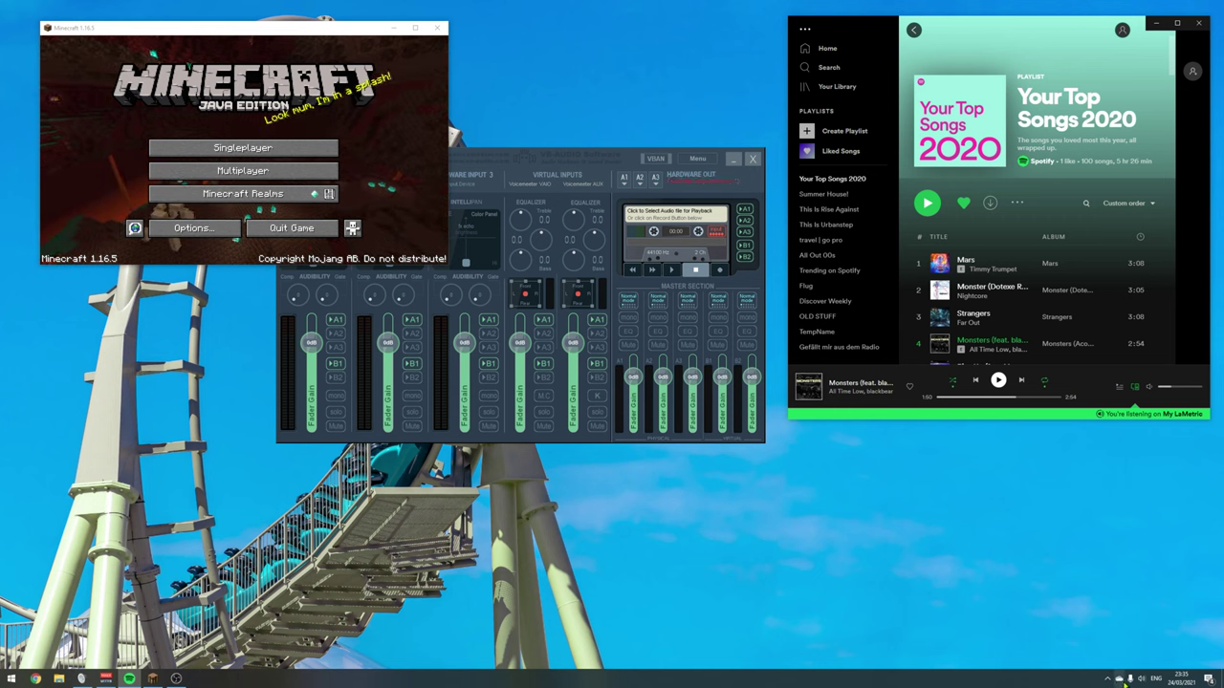
# Show the Sound Playback device list, then bring the VoiceMeeter mixer forward, enlarged.
pyautogui.click(1147, 682)
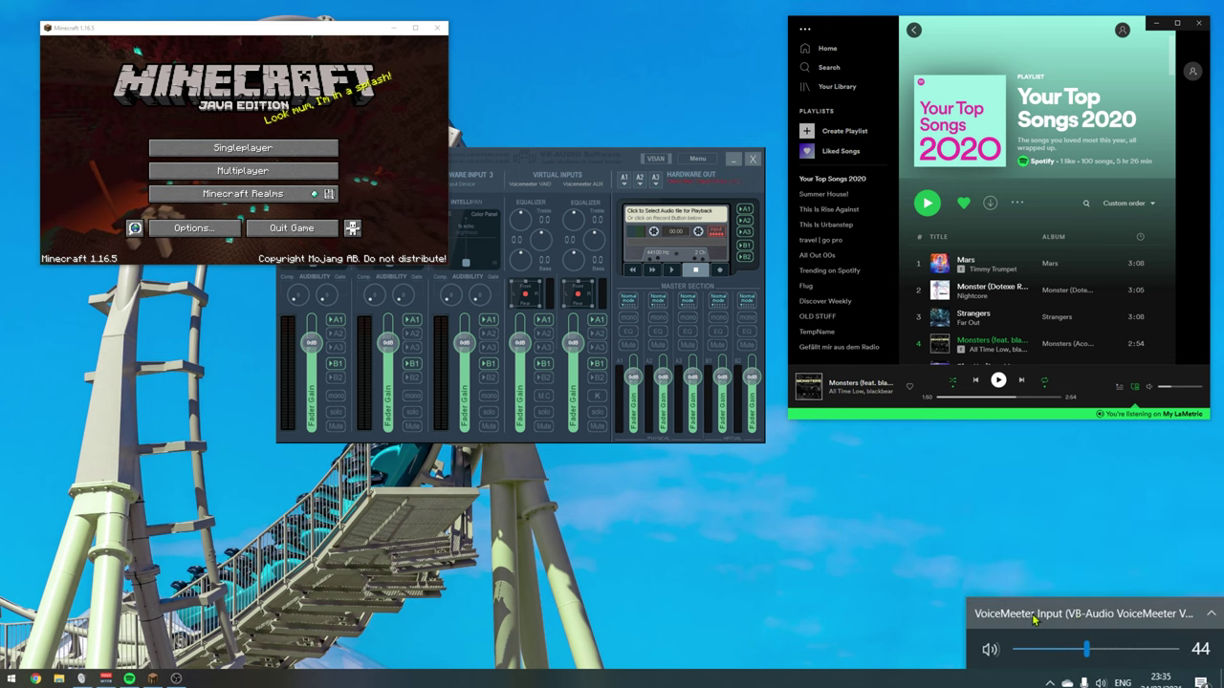
pyautogui.click(1144, 613)
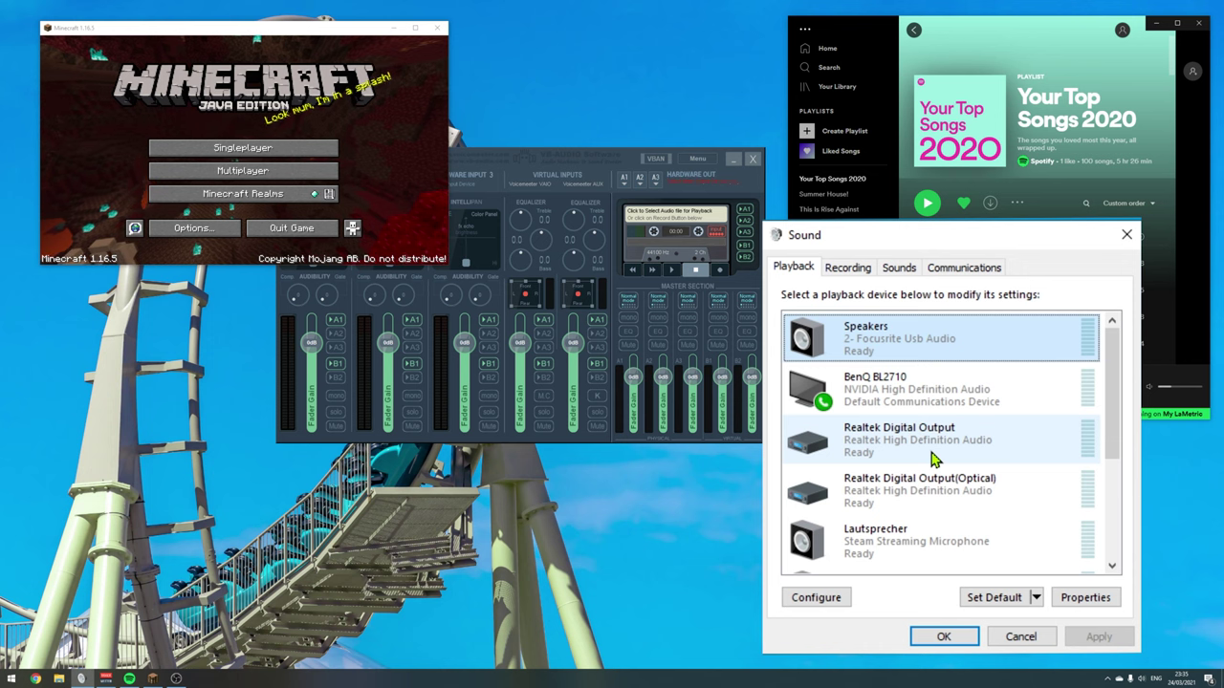
pyautogui.click(521, 175)
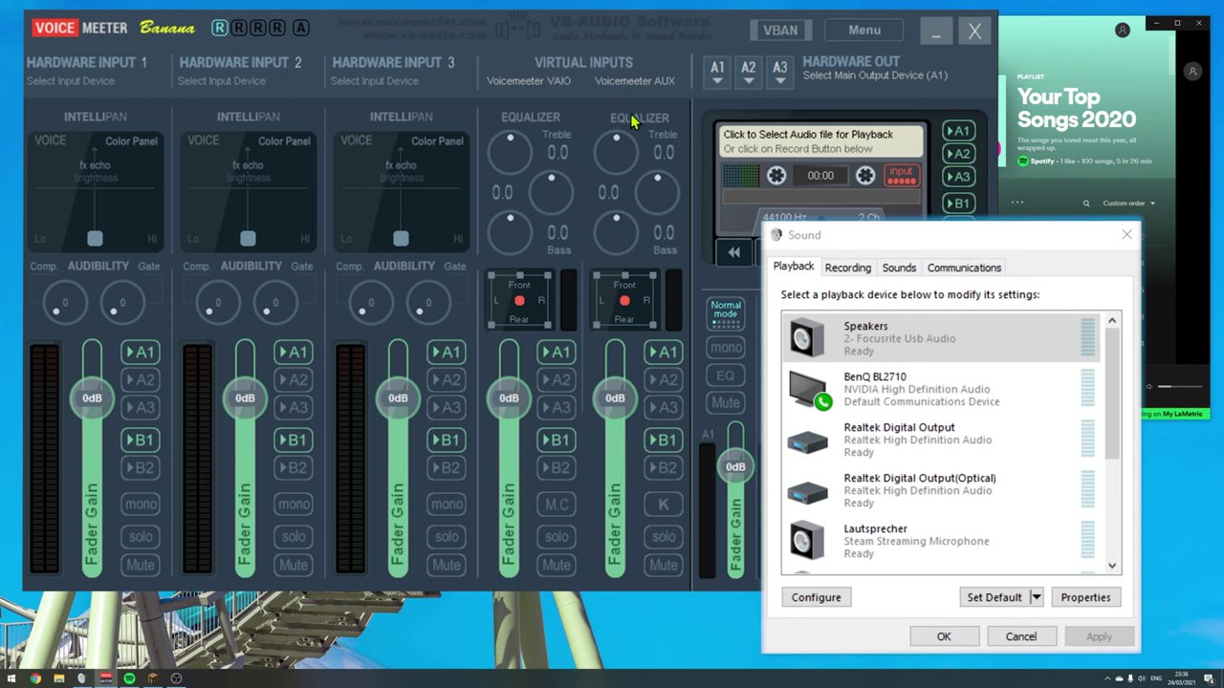
# Switch the system playback device to VoiceMeeter Input (VB-Audio VoiceMeeter VAIO) from the tray.
pyautogui.click(1140, 676)
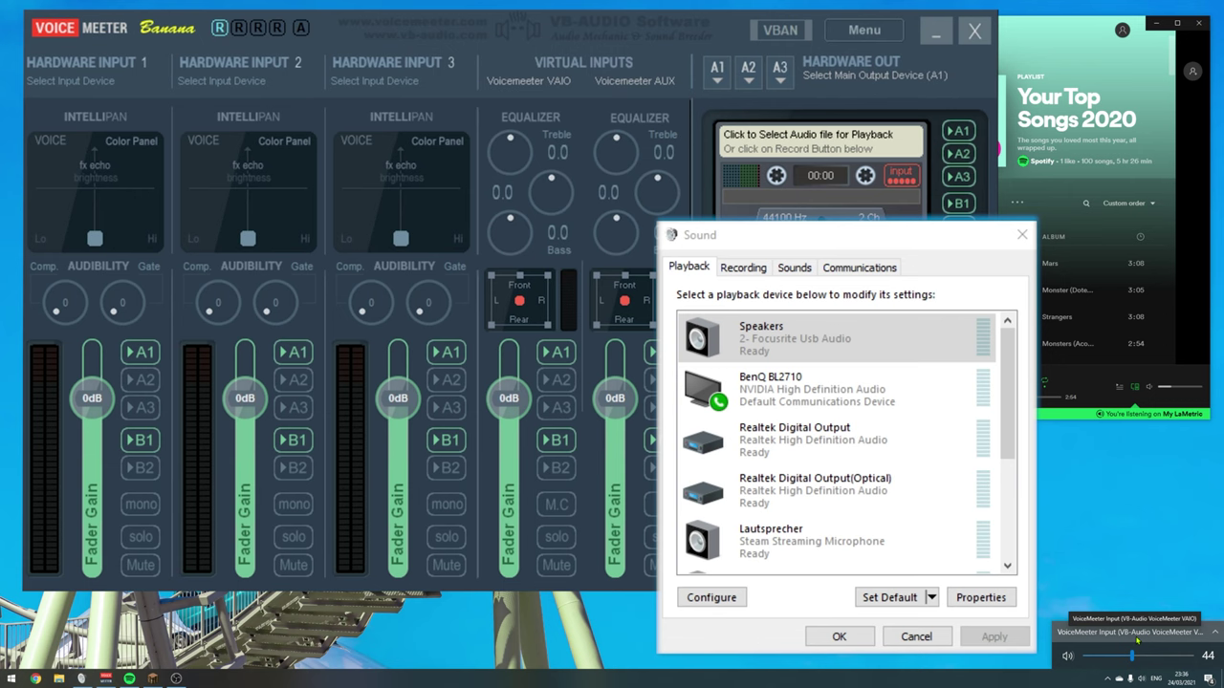
pyautogui.click(1135, 637)
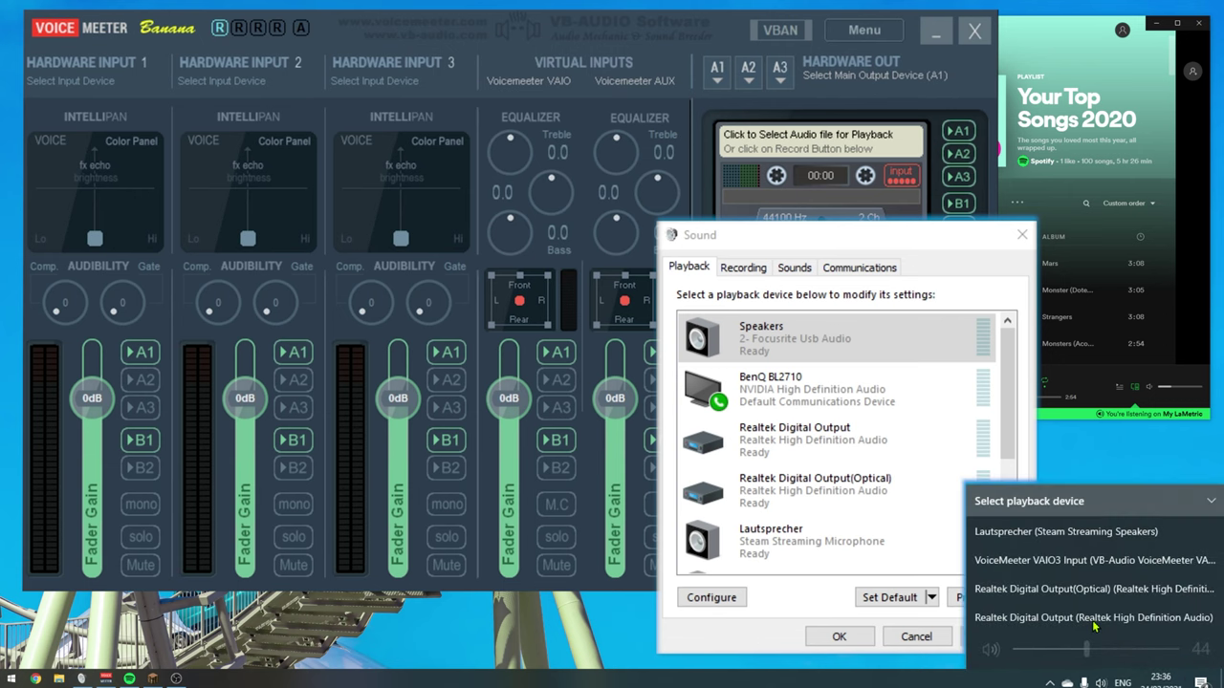
pyautogui.scroll(-2, 1037, 590)
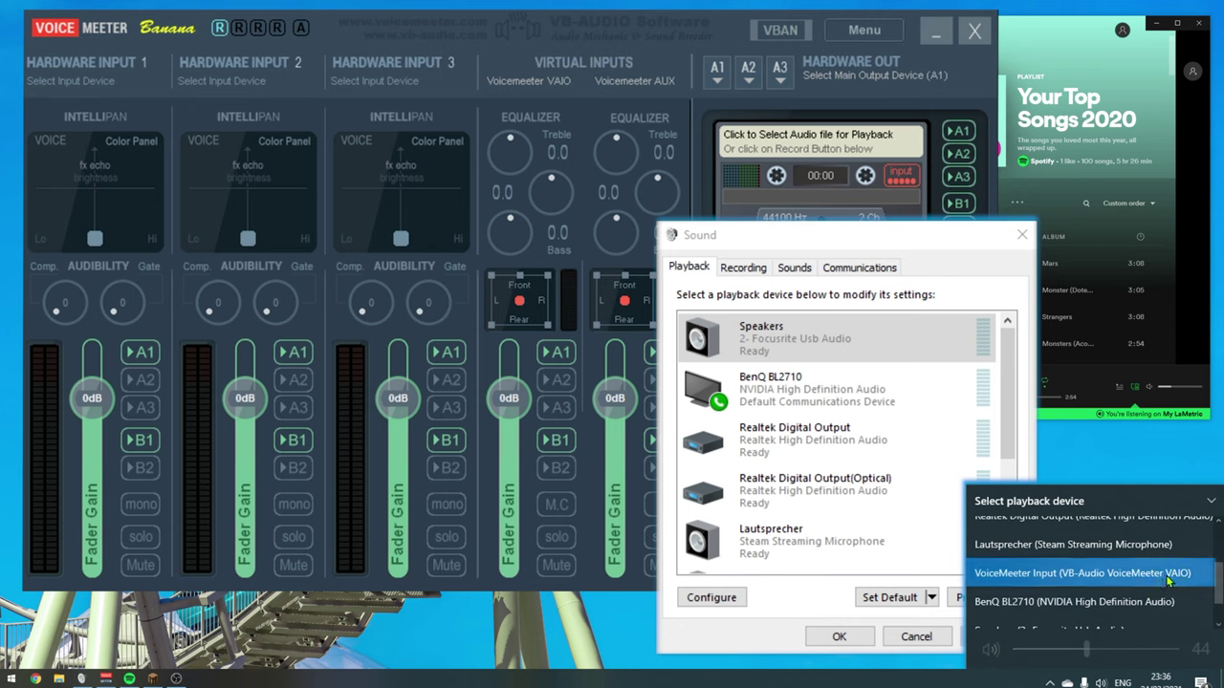
pyautogui.click(1132, 585)
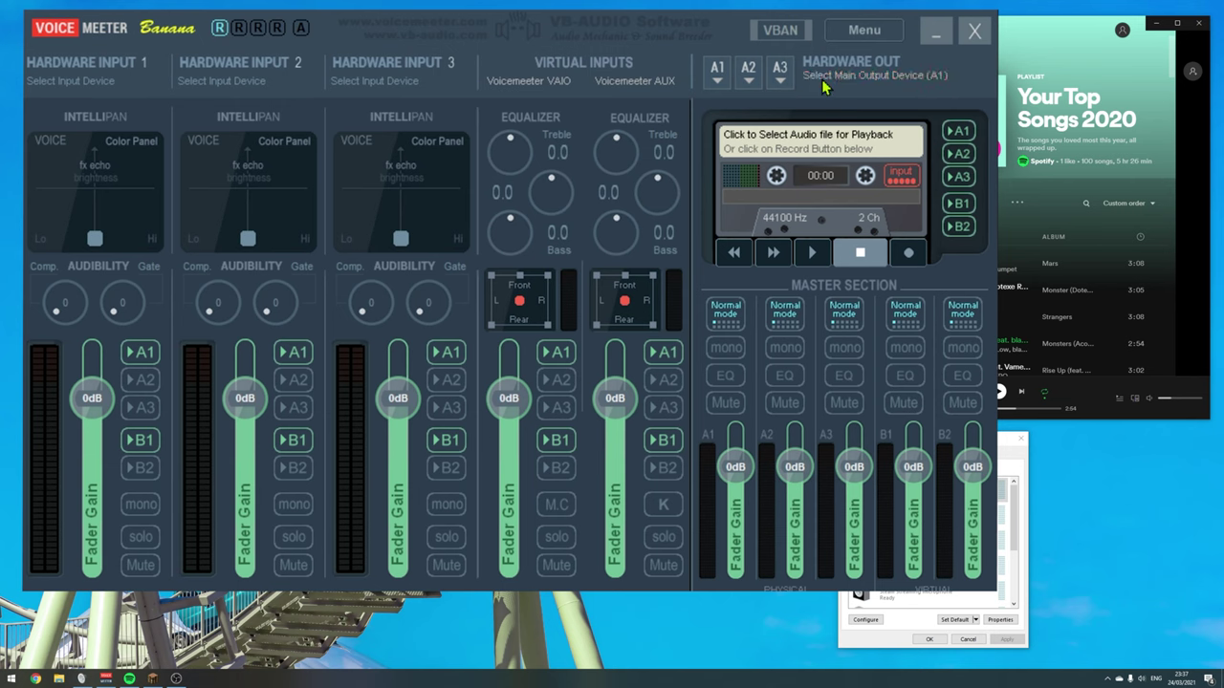
# Assign WDM: Realtek Digital Output(Optical) as VoiceMeeter's A1 hardware output.
pyautogui.click(719, 82)
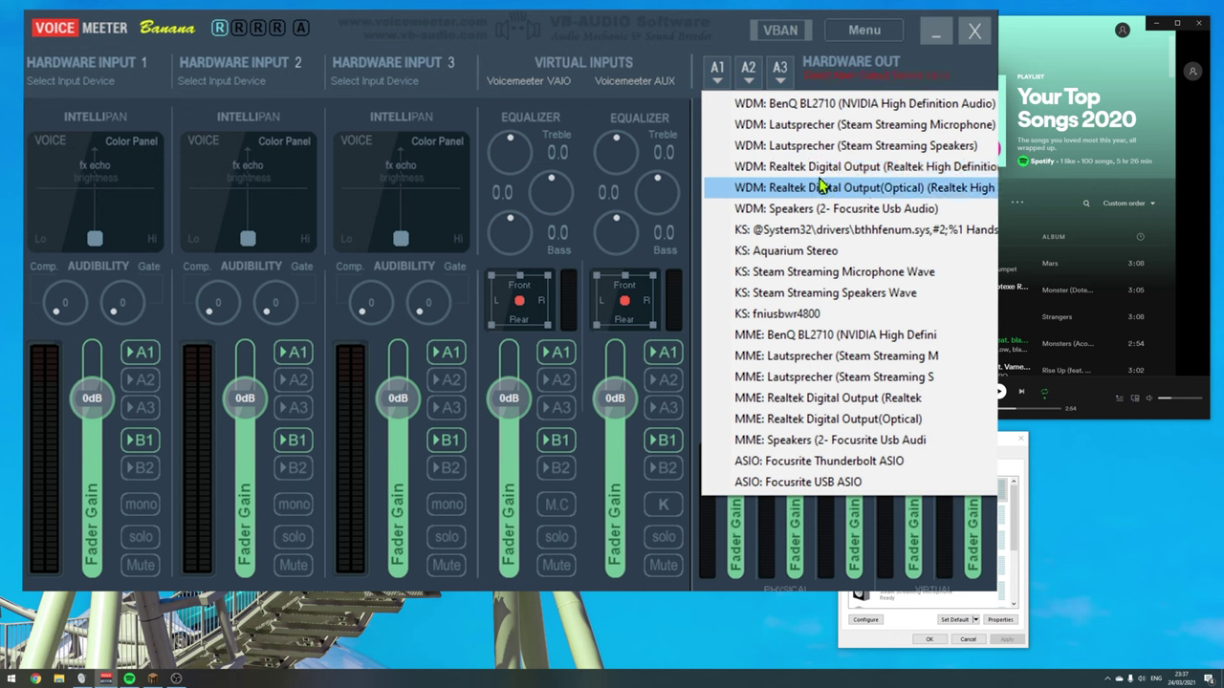
pyautogui.click(918, 191)
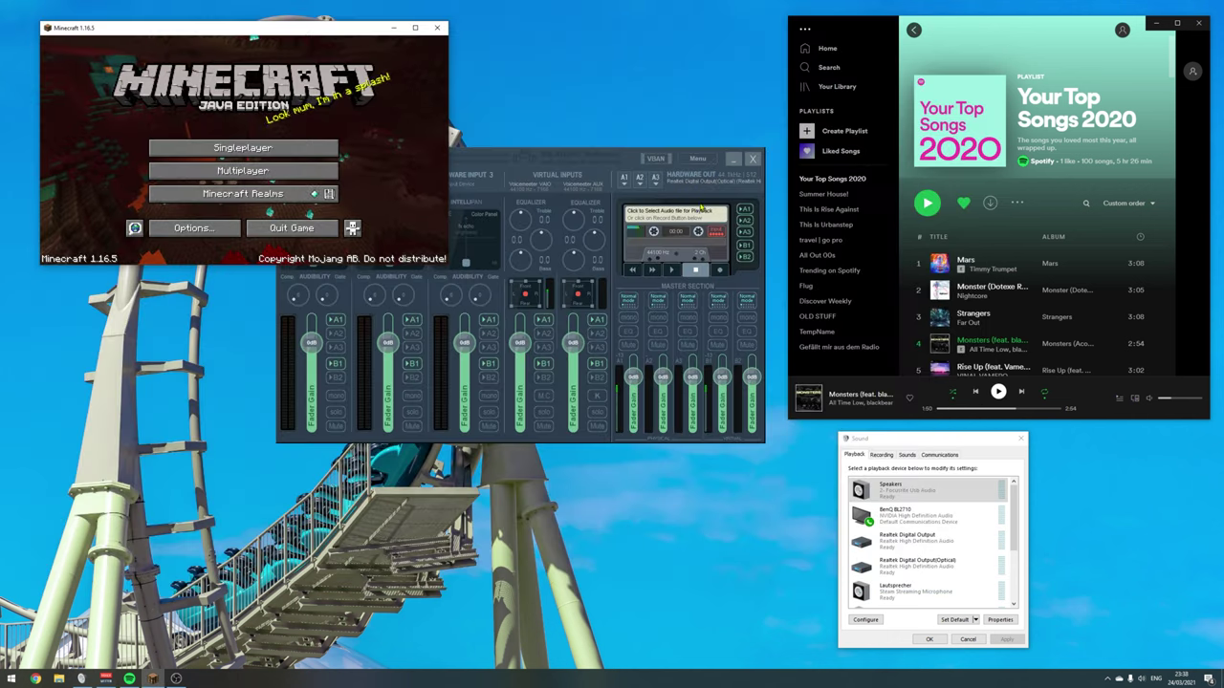
# Drag Minecraft's Master Volume to OFF under Music & Sounds, then enlarge the VoiceMeeter mixer.
pyautogui.click(204, 230)
pyautogui.click(301, 122)
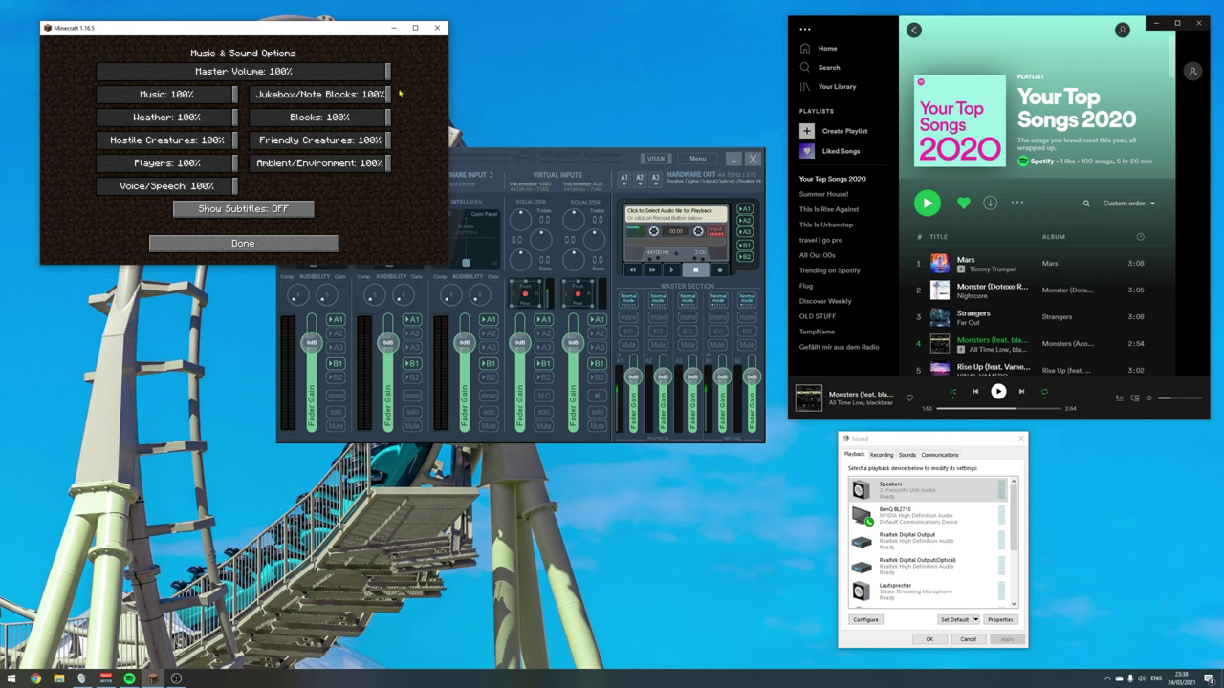
pyautogui.moveTo(388, 73); pyautogui.dragTo(53, 82)
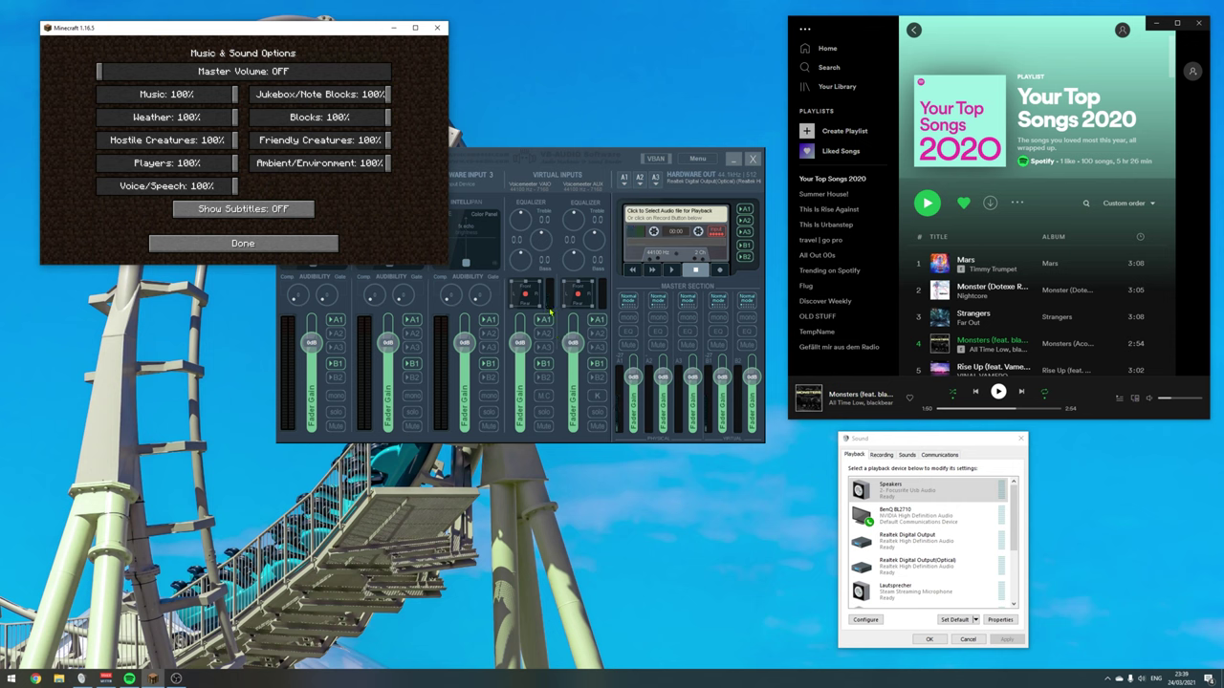
pyautogui.press('Escape')
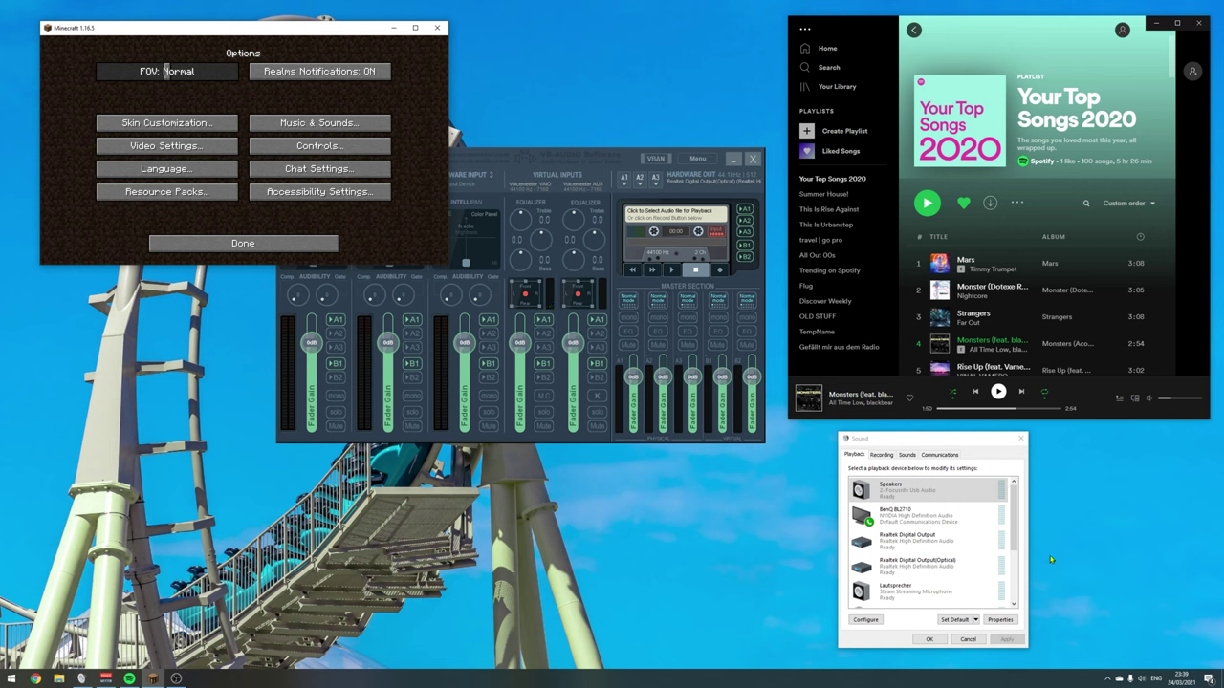
pyautogui.click(1141, 678)
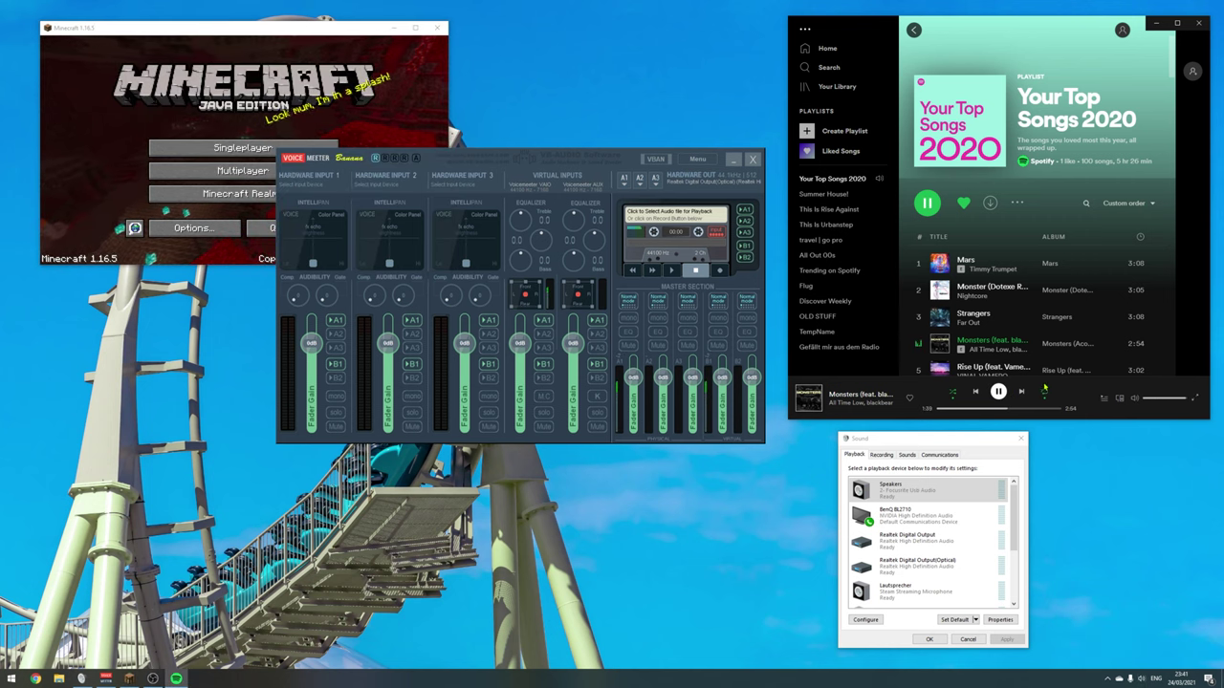
pyautogui.press('super+Up')
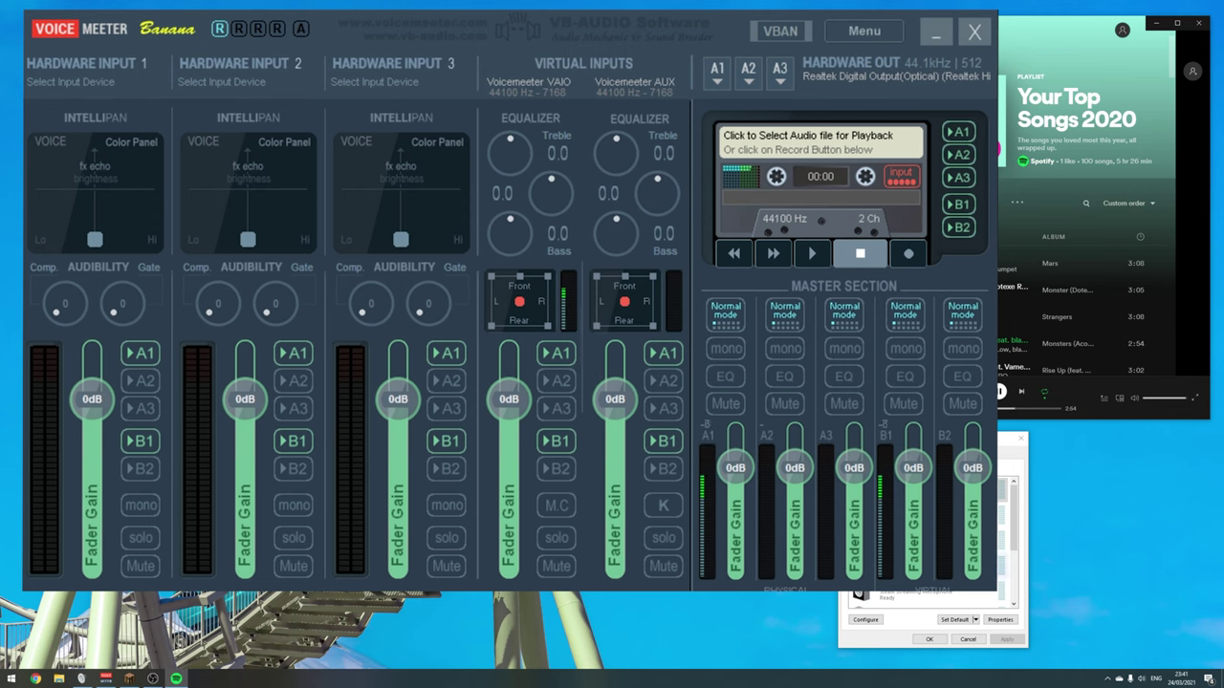
# In App volume and device preferences, set Spotify's output to VoiceMeeter Aux Input (VB-Audio VoiceMeeter AUX VAIO).
pyautogui.rightClick(1129, 679)
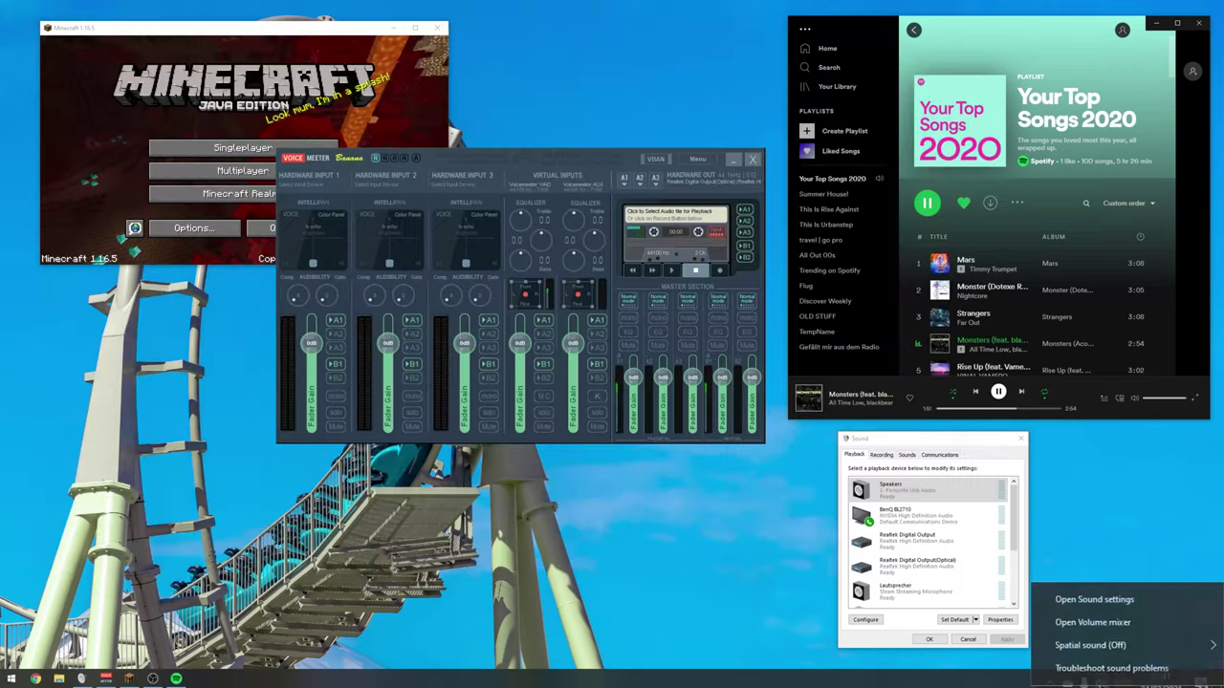
pyautogui.click(1096, 600)
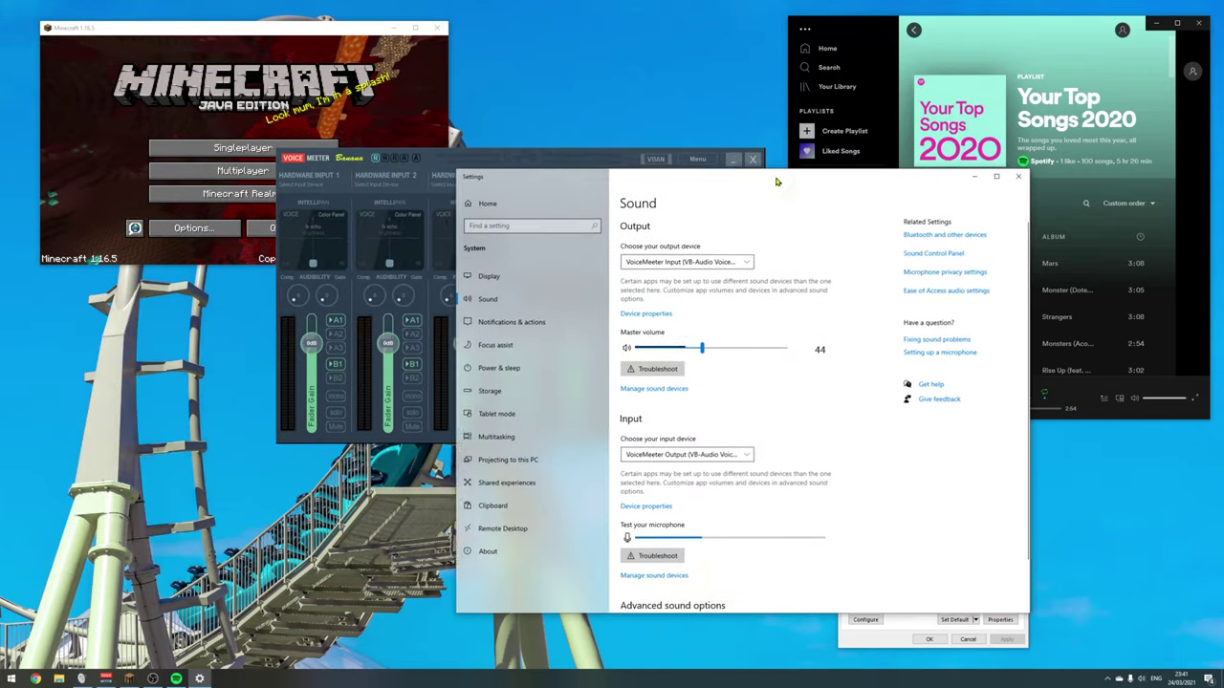
pyautogui.moveTo(777, 182); pyautogui.dragTo(592, 144)
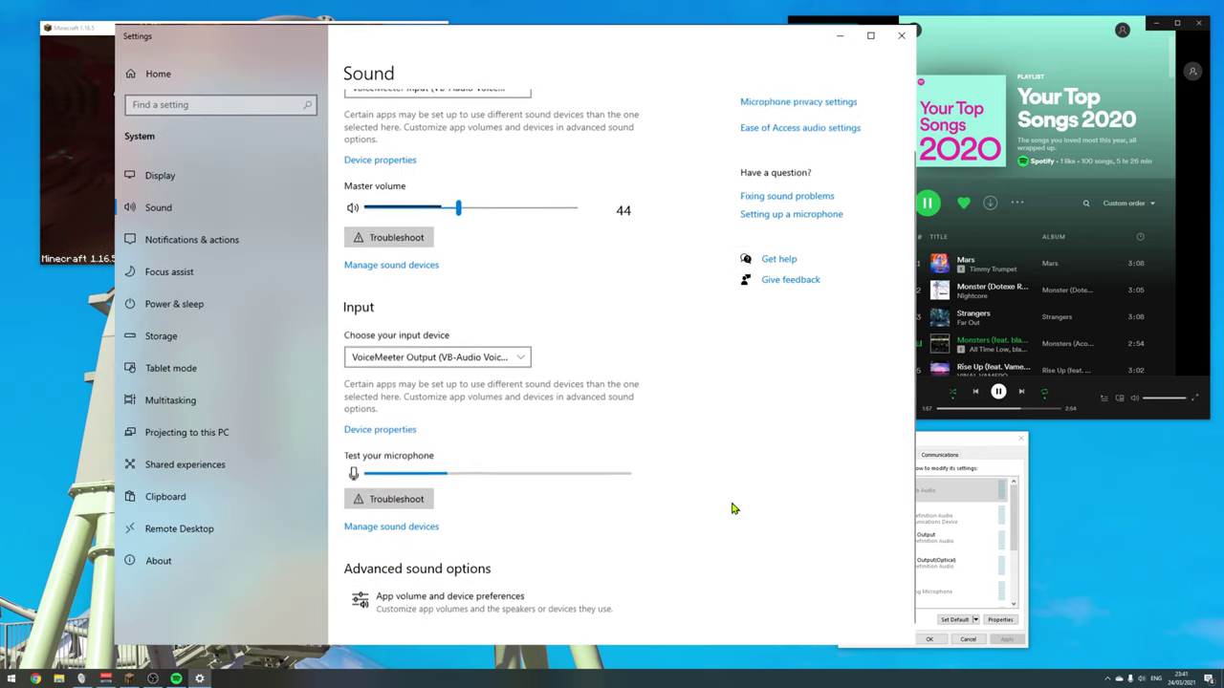
pyautogui.scroll(-1, 732, 508)
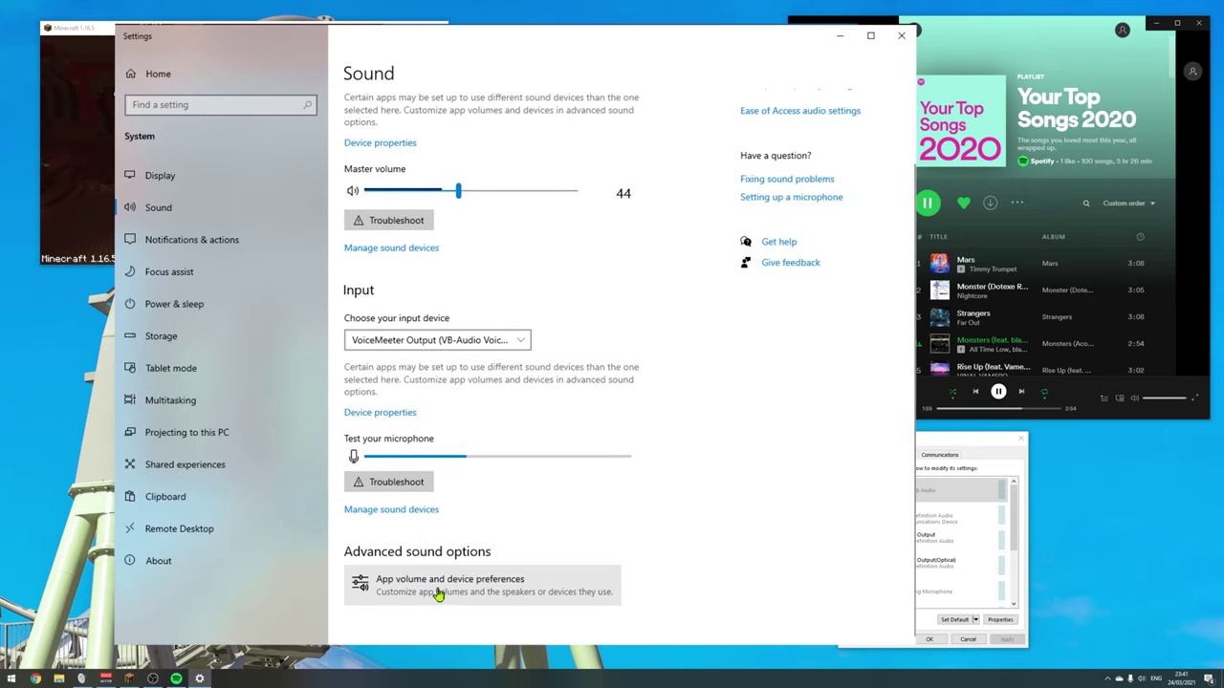
pyautogui.click(484, 583)
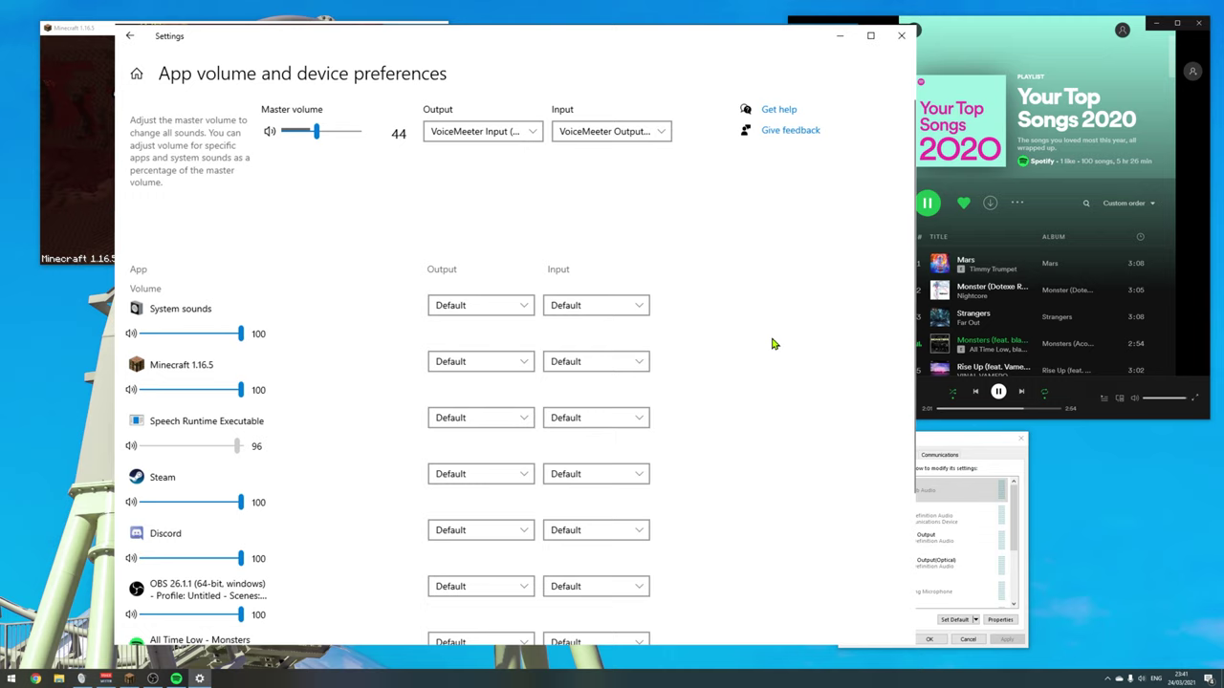
pyautogui.scroll(-5, 737, 274)
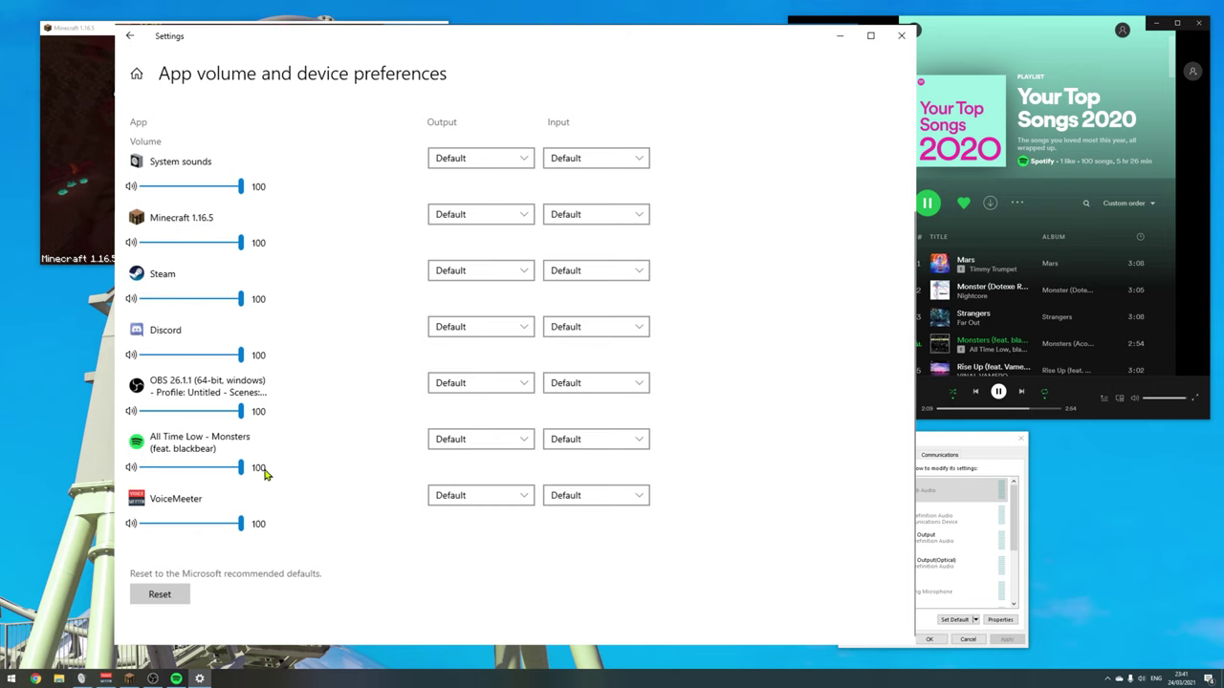
pyautogui.click(470, 445)
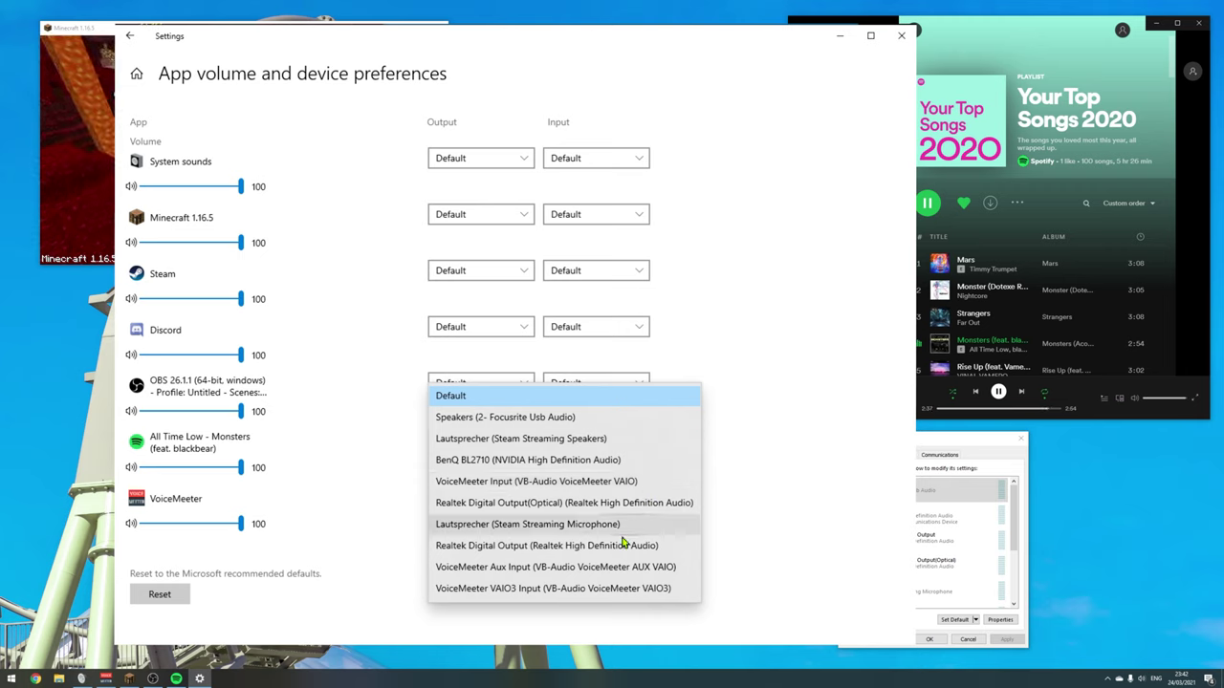
pyautogui.click(525, 571)
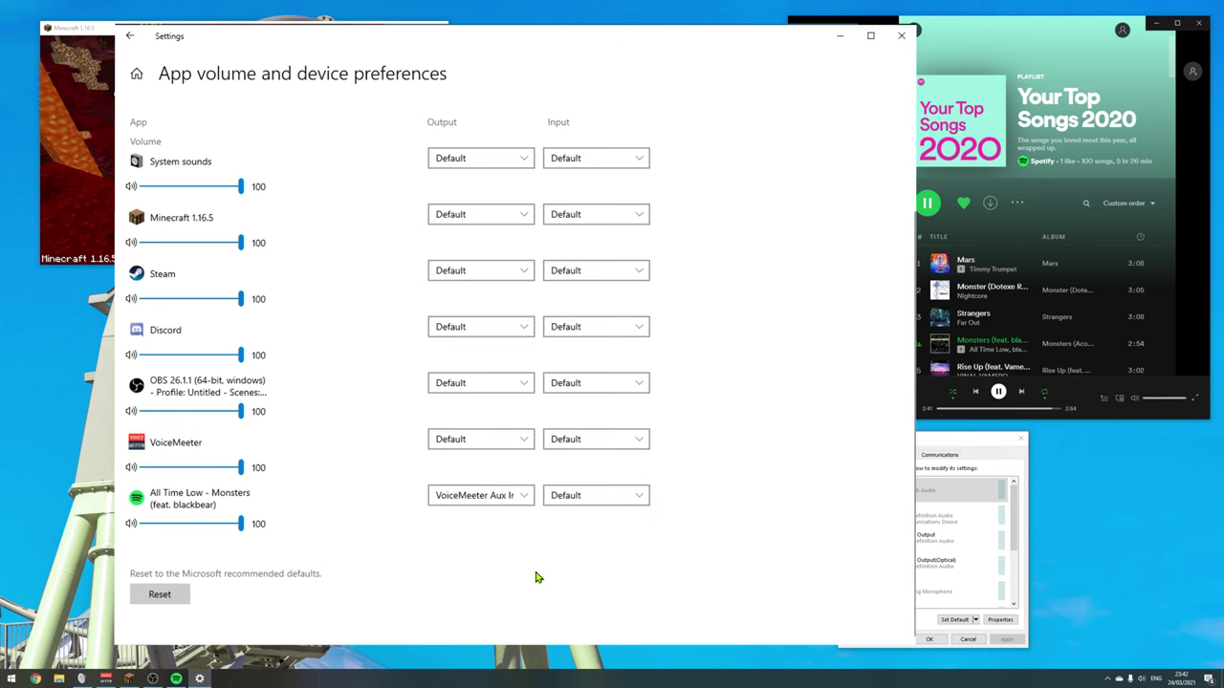
# Close Settings and pause Spotify to watch the VoiceMeeter virtual input meters drop.
pyautogui.click(900, 35)
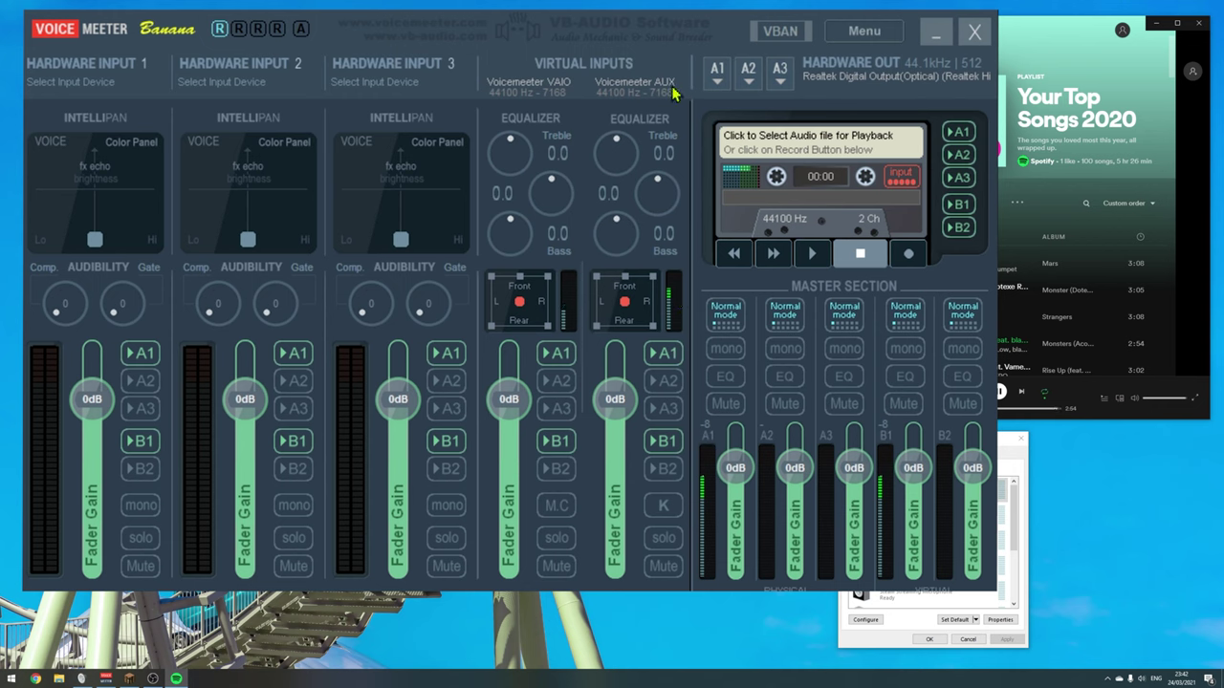
pyautogui.click(999, 391)
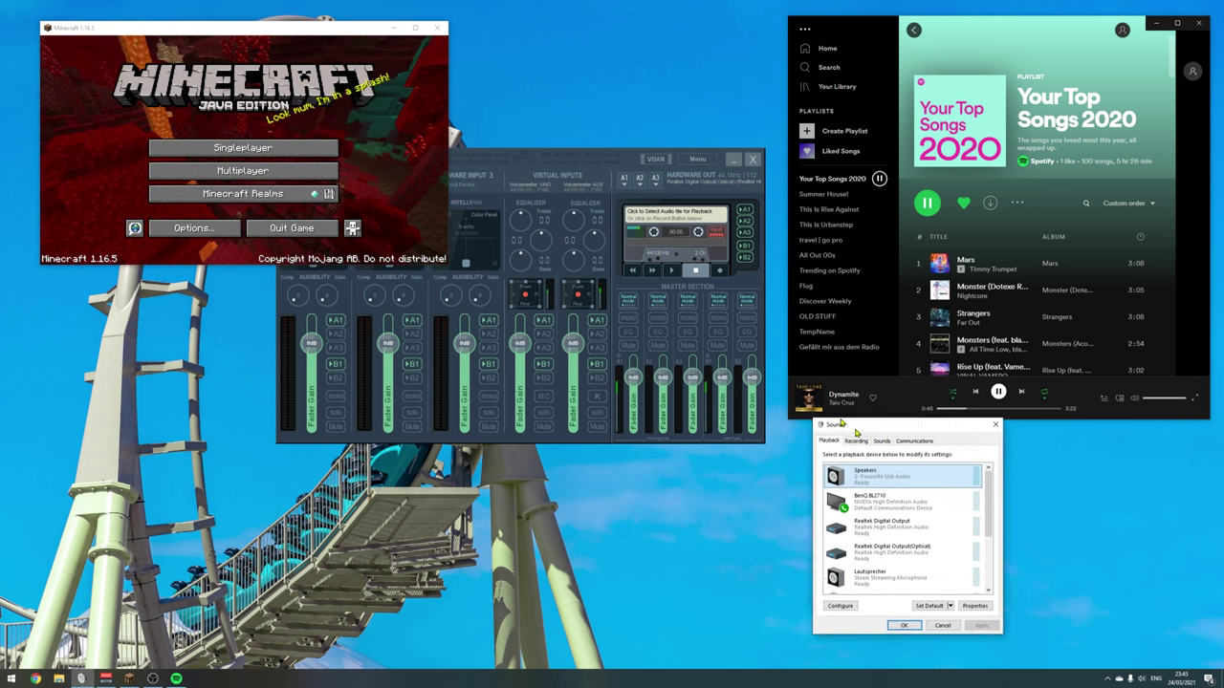
pyautogui.moveTo(863, 446); pyautogui.dragTo(657, 205)
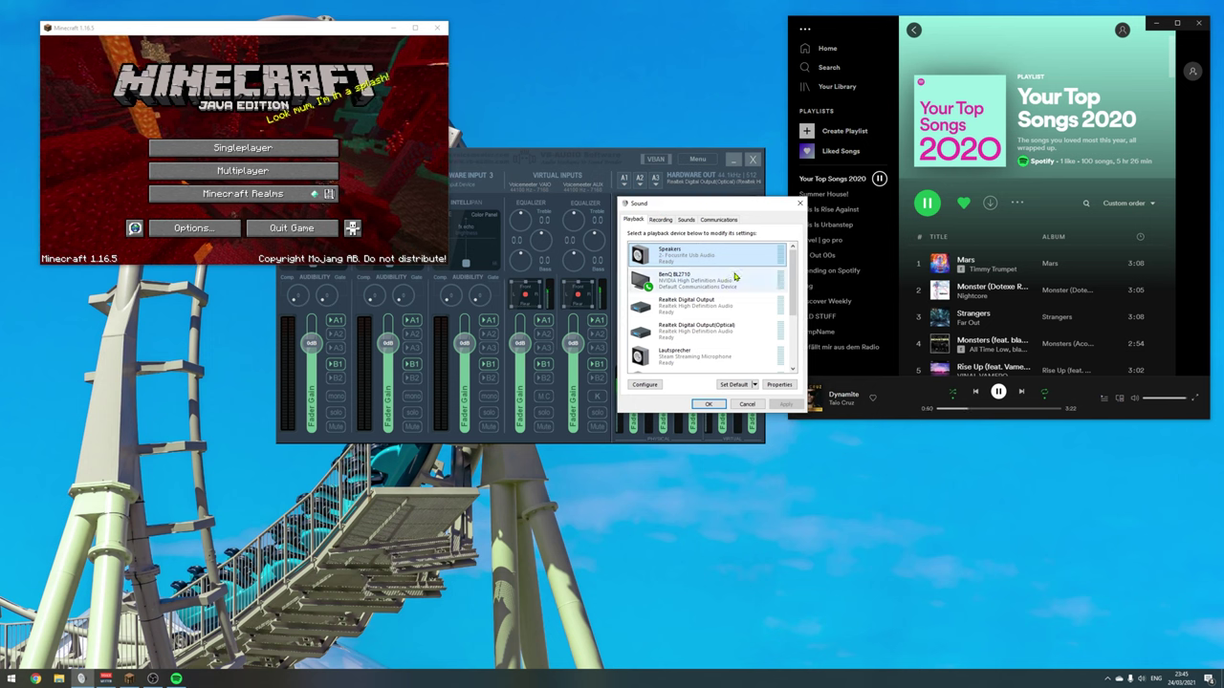
pyautogui.scroll(-3, 792, 287)
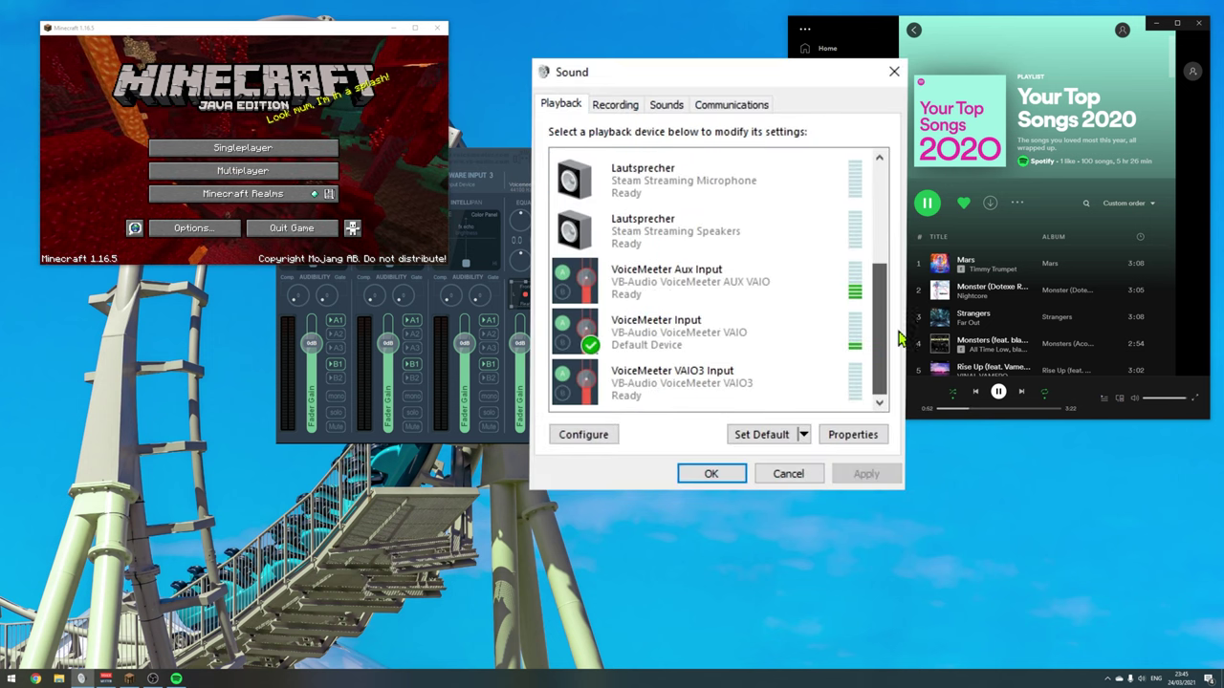
pyautogui.click(621, 298)
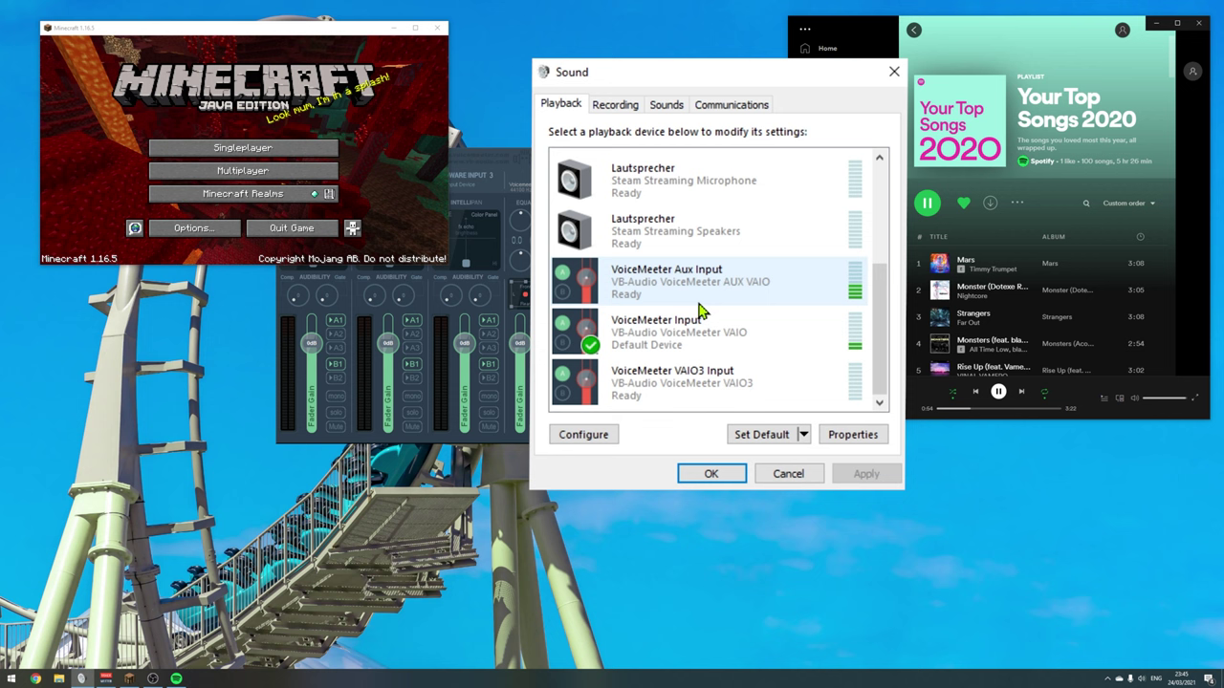
pyautogui.click(808, 342)
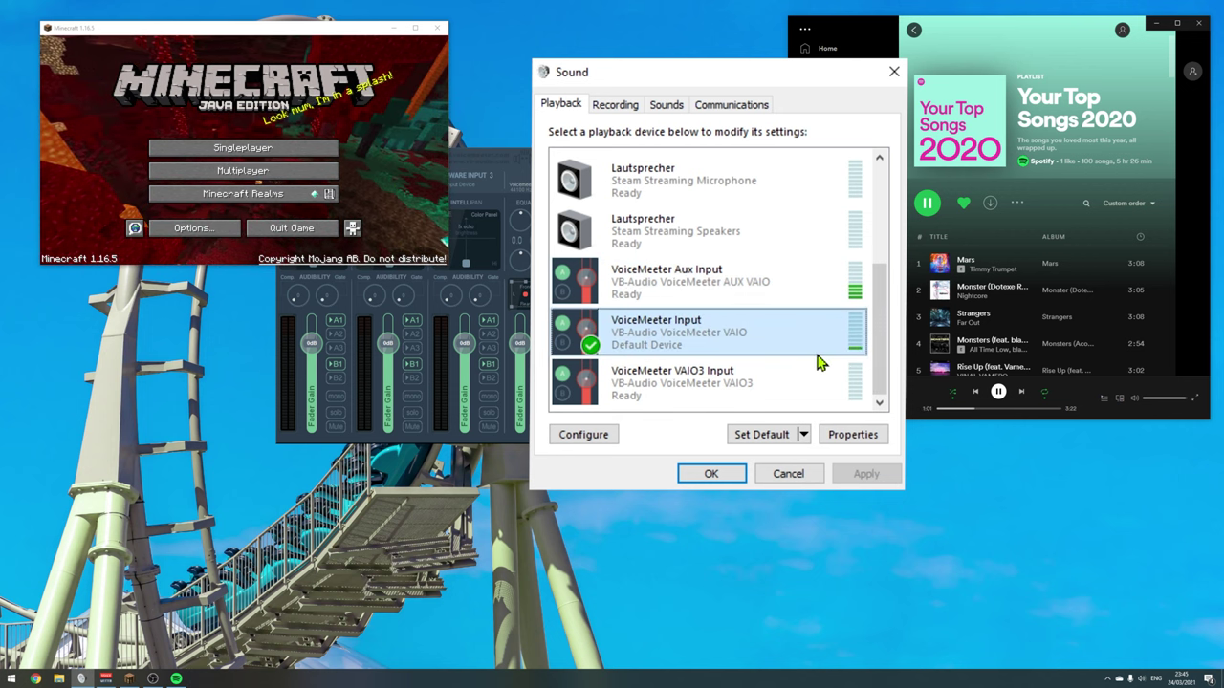
pyautogui.click(698, 302)
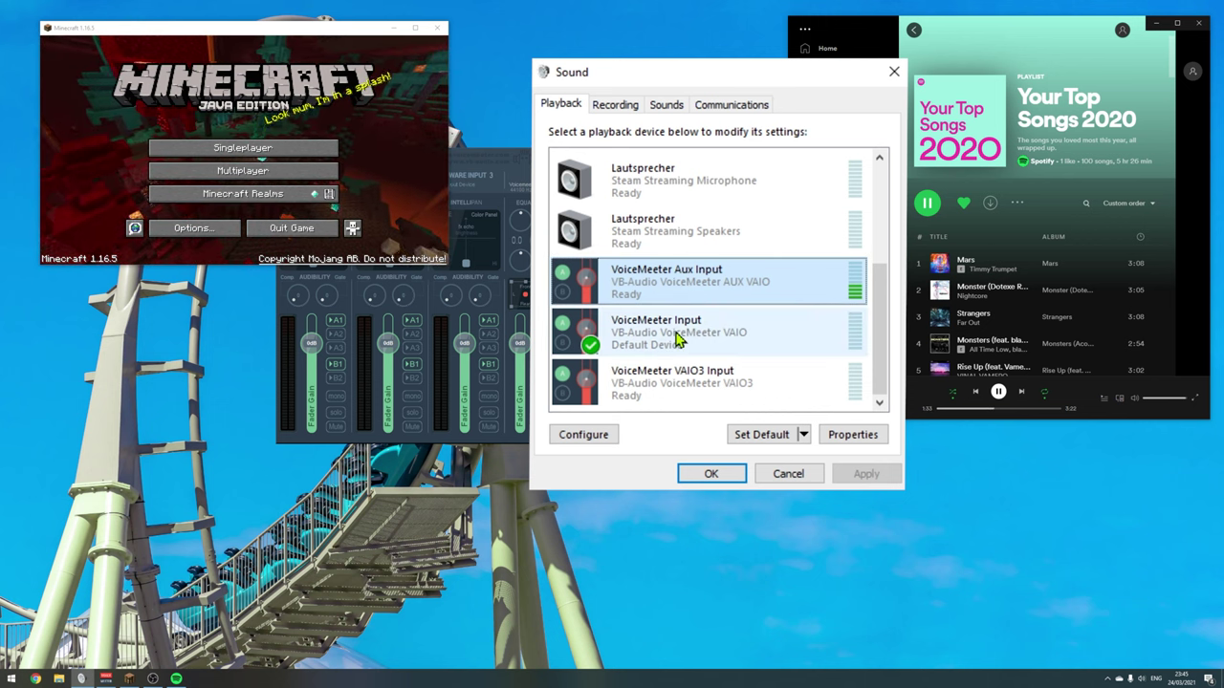
pyautogui.click(677, 338)
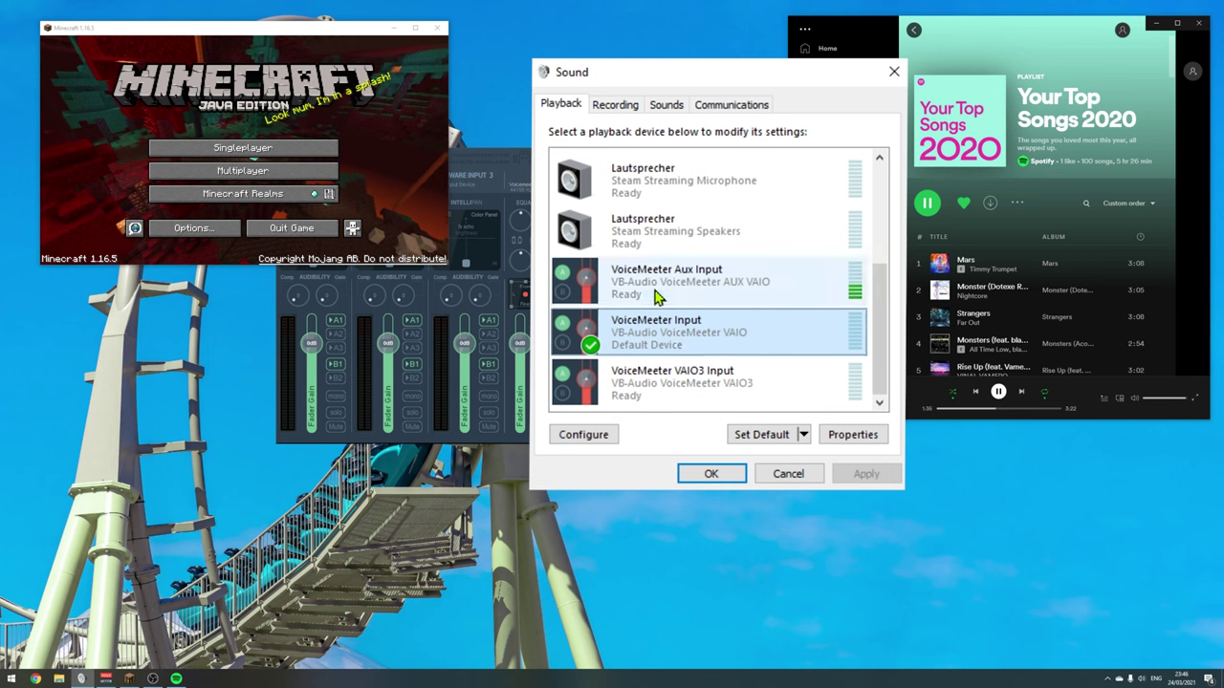
pyautogui.click(656, 294)
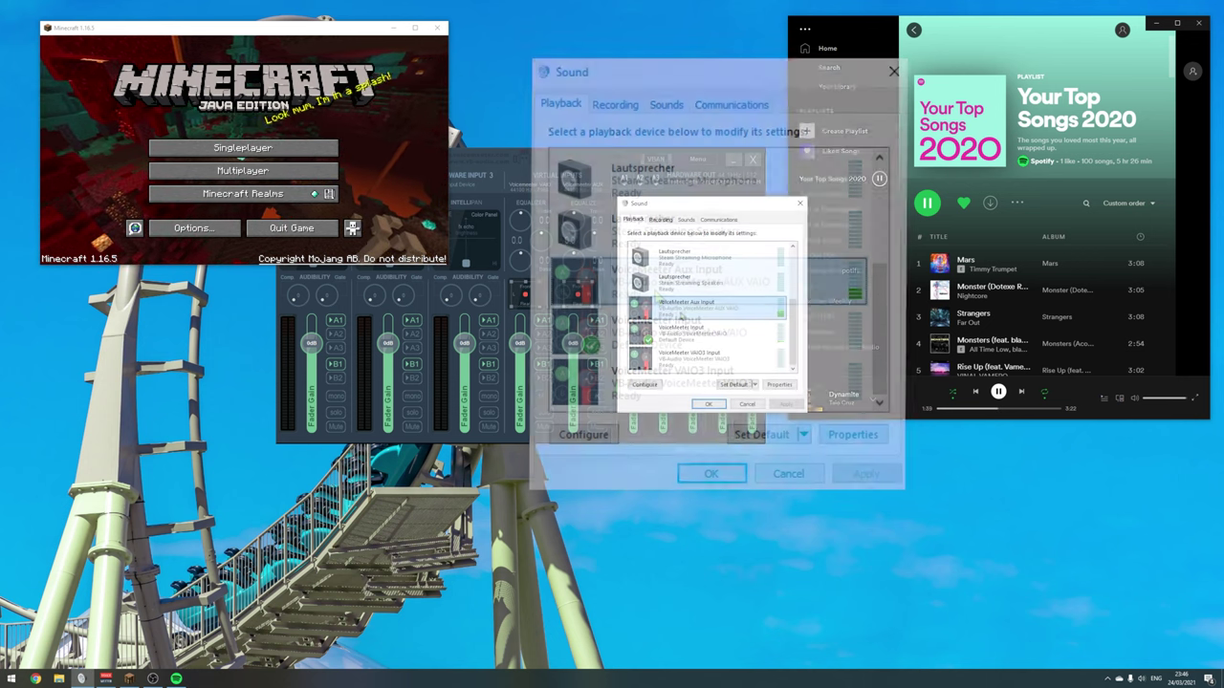
pyautogui.moveTo(718, 207); pyautogui.dragTo(894, 443)
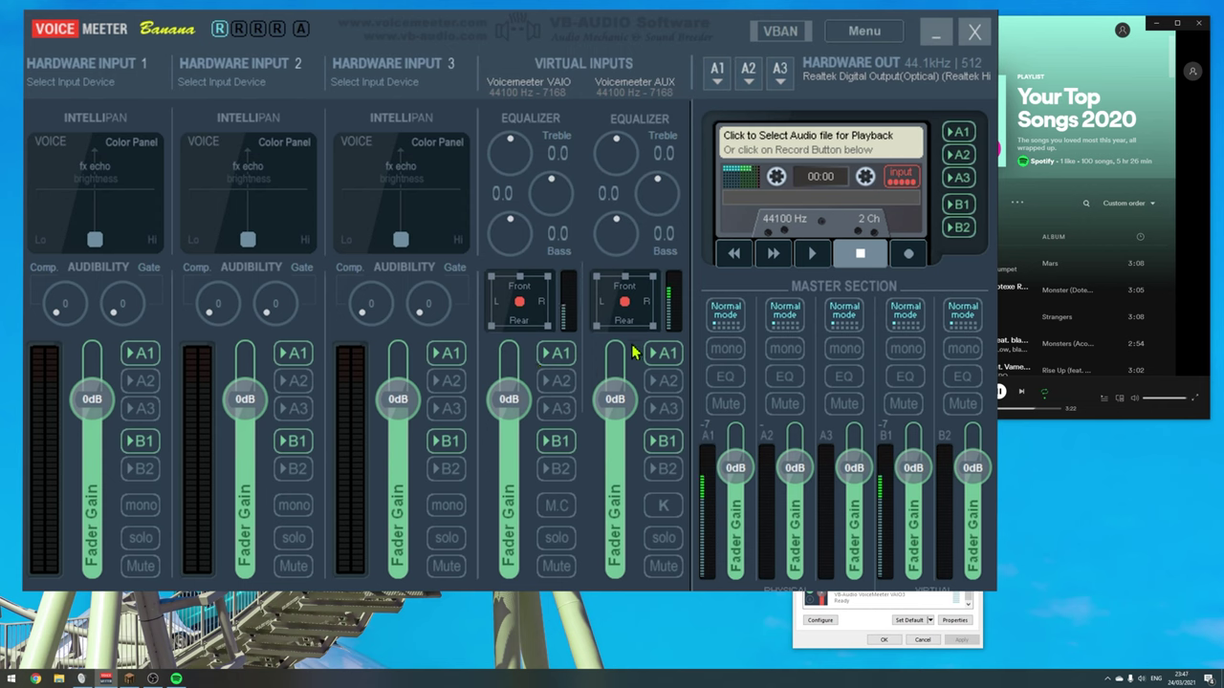
pyautogui.click(664, 354)
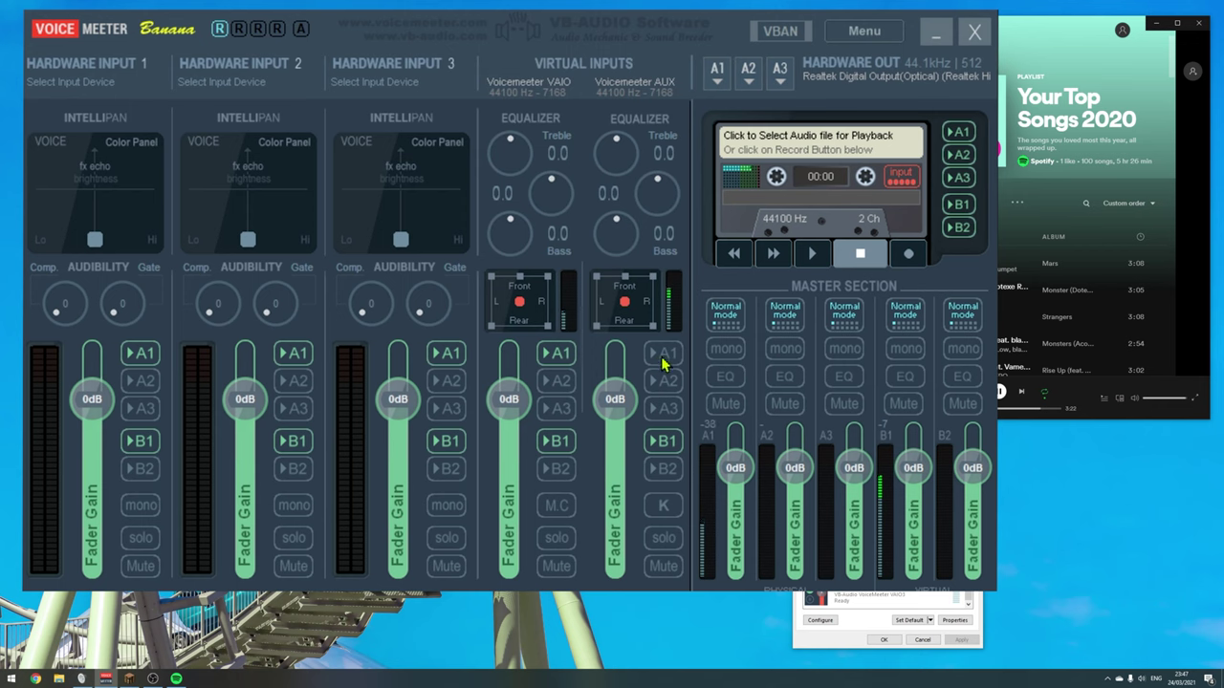
pyautogui.click(668, 359)
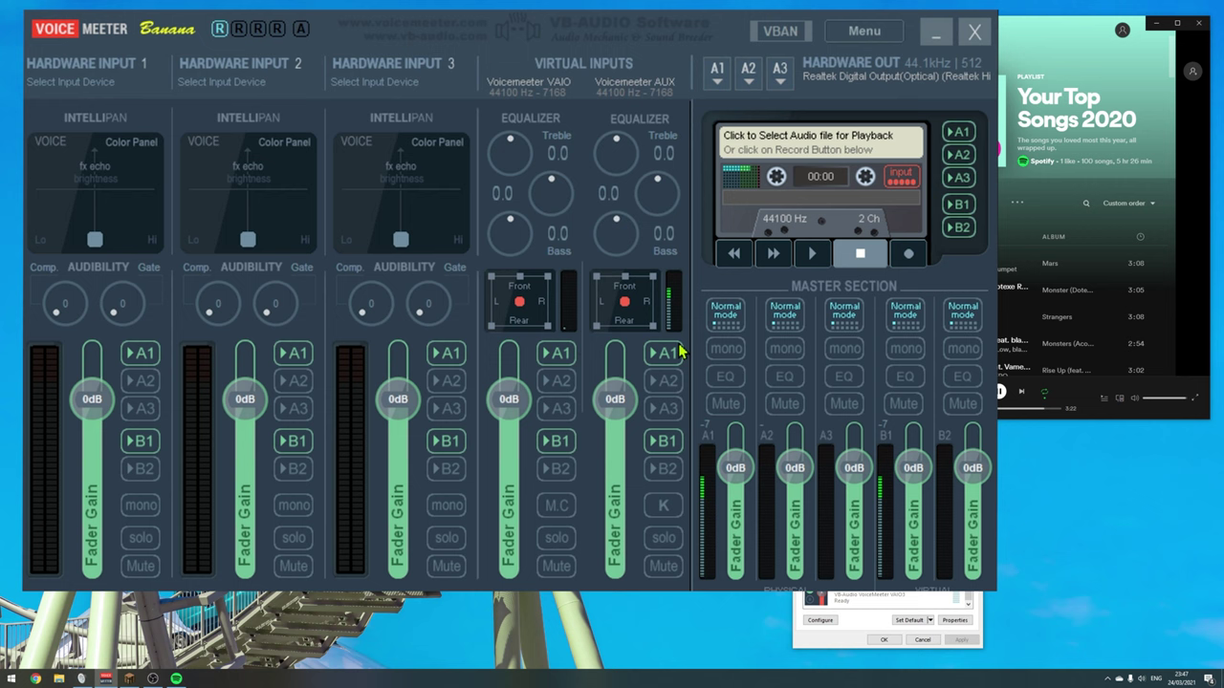
pyautogui.click(719, 76)
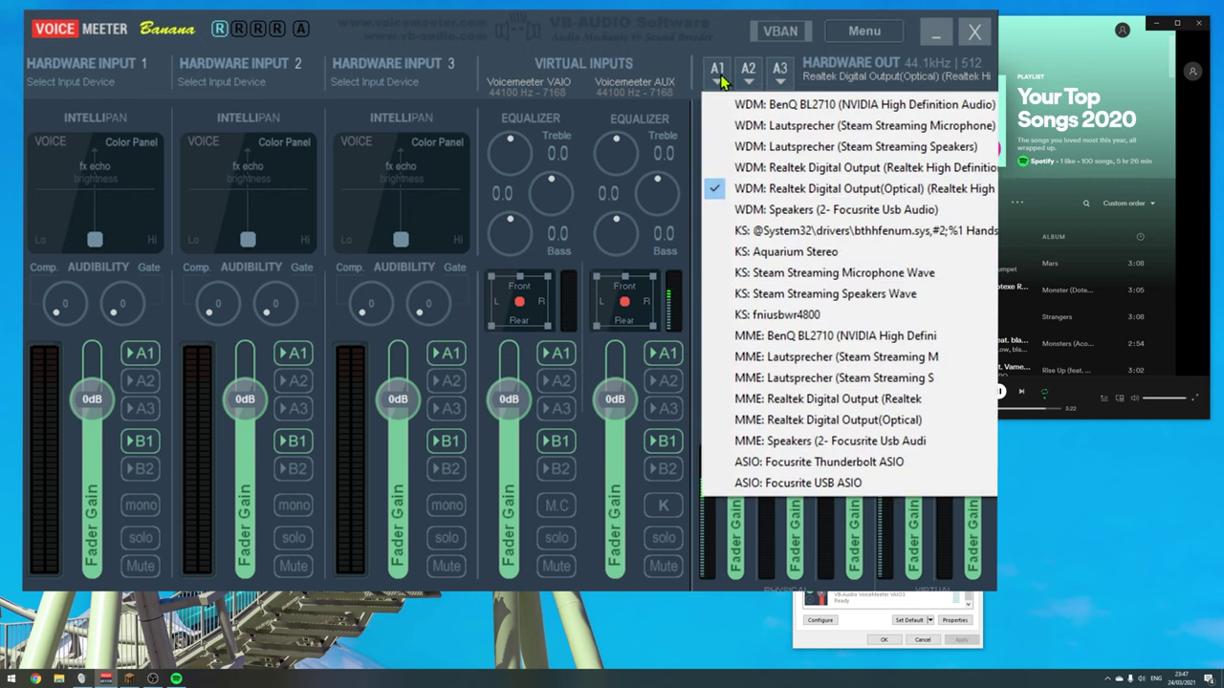
pyautogui.click(696, 50)
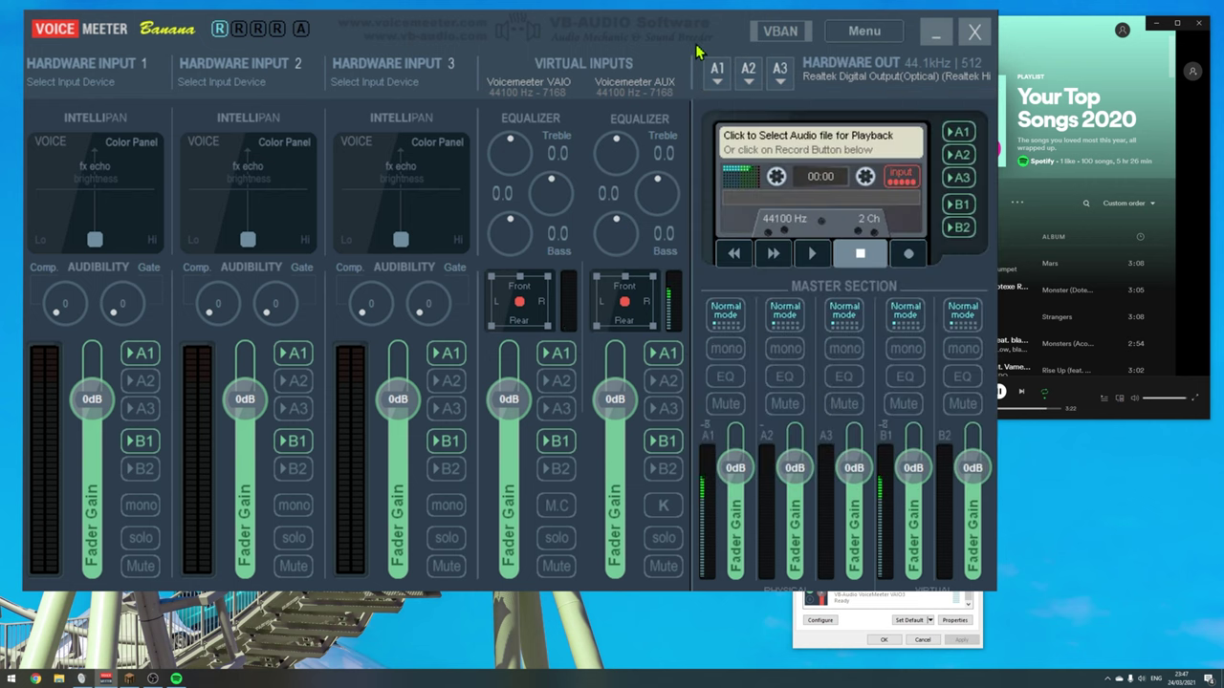